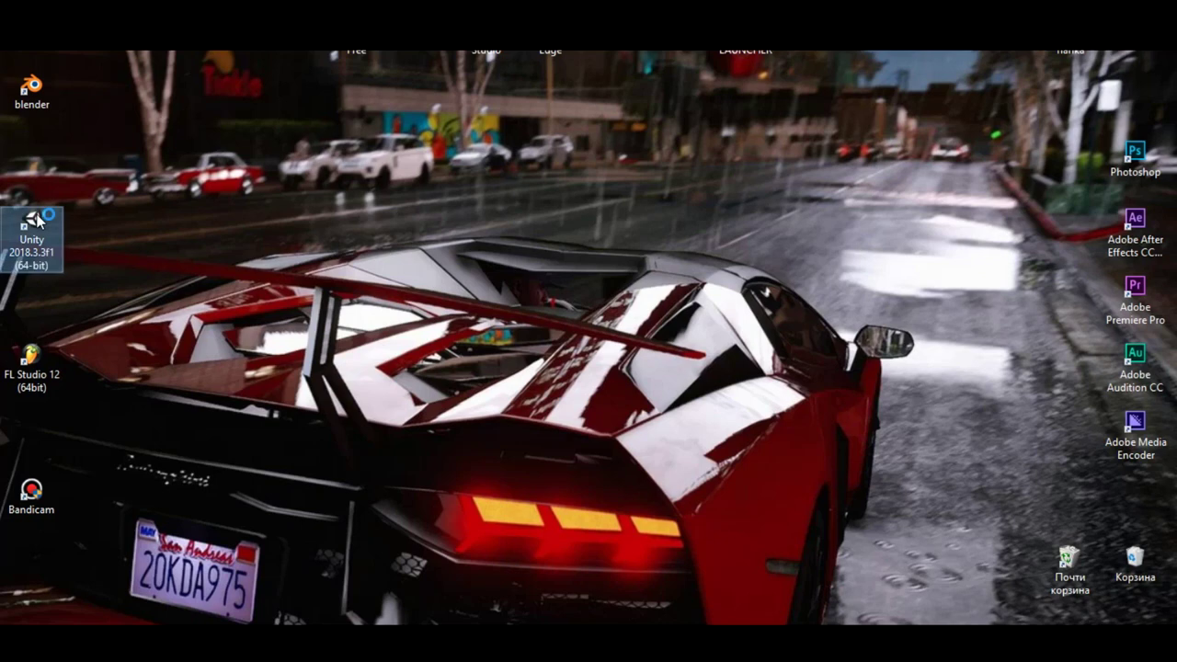
# Step: Create a new 3D Unity project named AR in D:\Unity Project
pyautogui.doubleClick(37, 218)
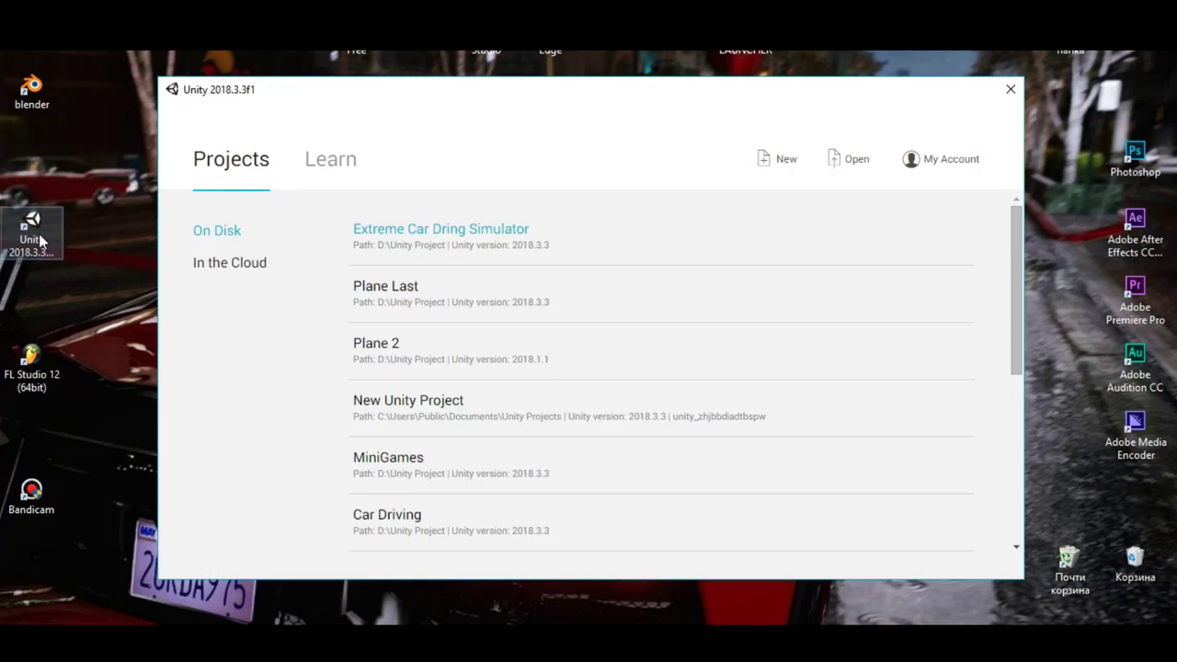
pyautogui.click(779, 164)
pyautogui.tripleClick(517, 289)
pyautogui.press('BackSpace')
pyautogui.write('AR')
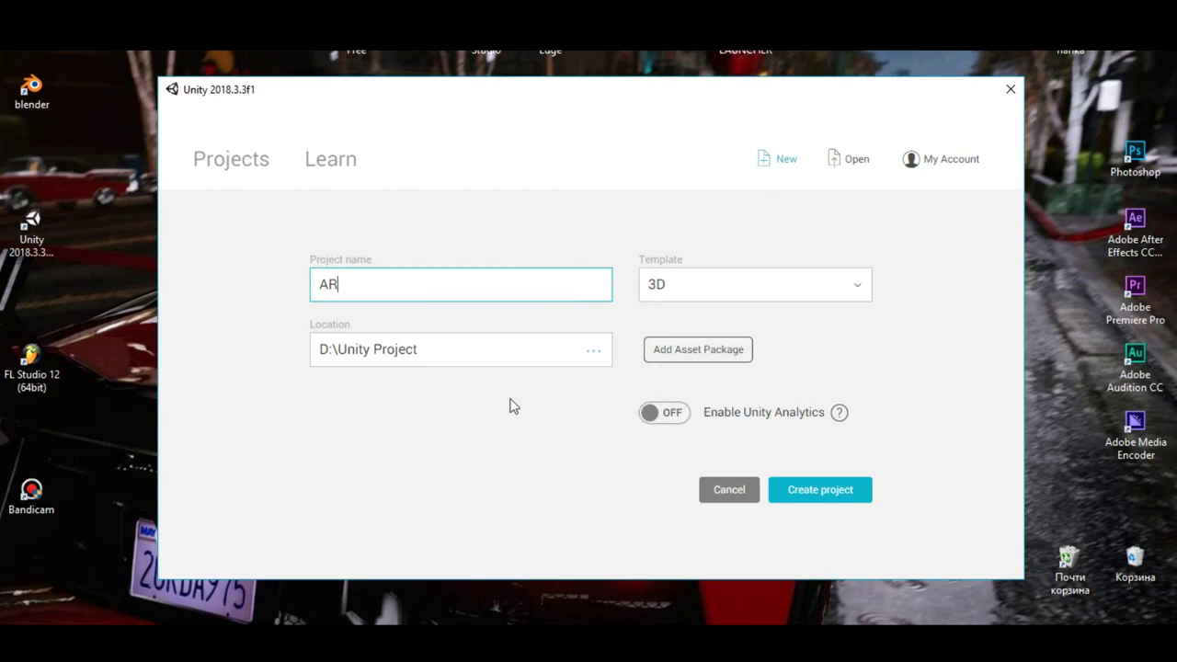
pyautogui.click(834, 491)
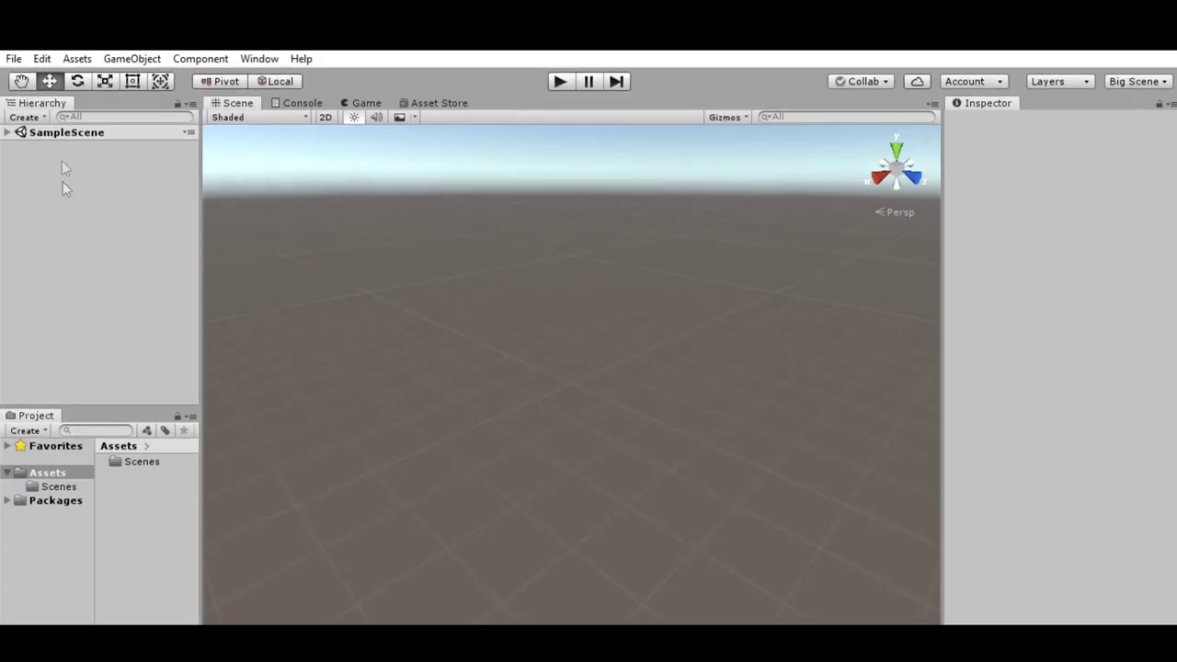
pyautogui.click(14, 58)
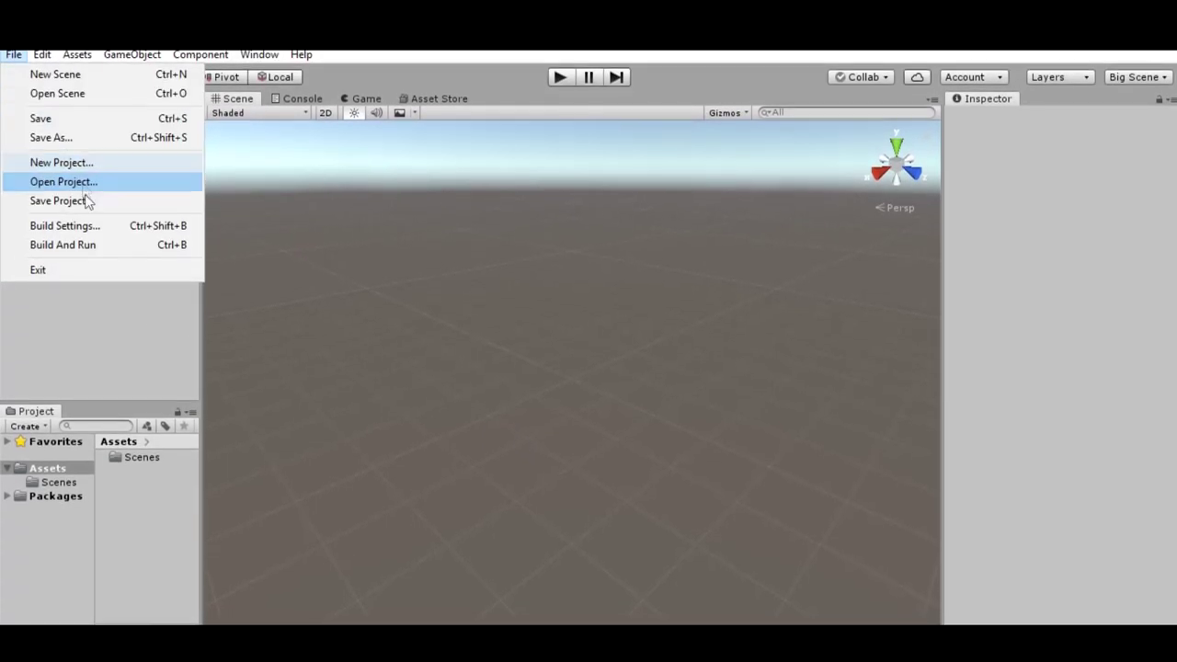
# Step: Switch the build platform to Android, open Player Settings and enable Vuforia Augmented Reality
pyautogui.click(89, 225)
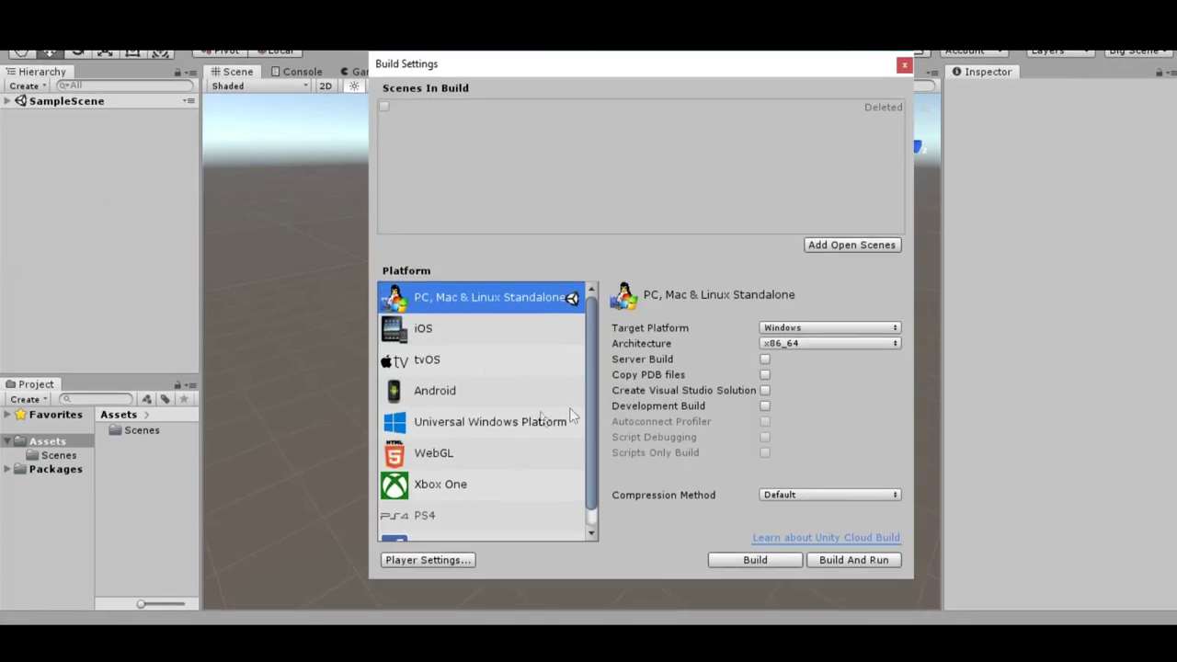
pyautogui.click(466, 393)
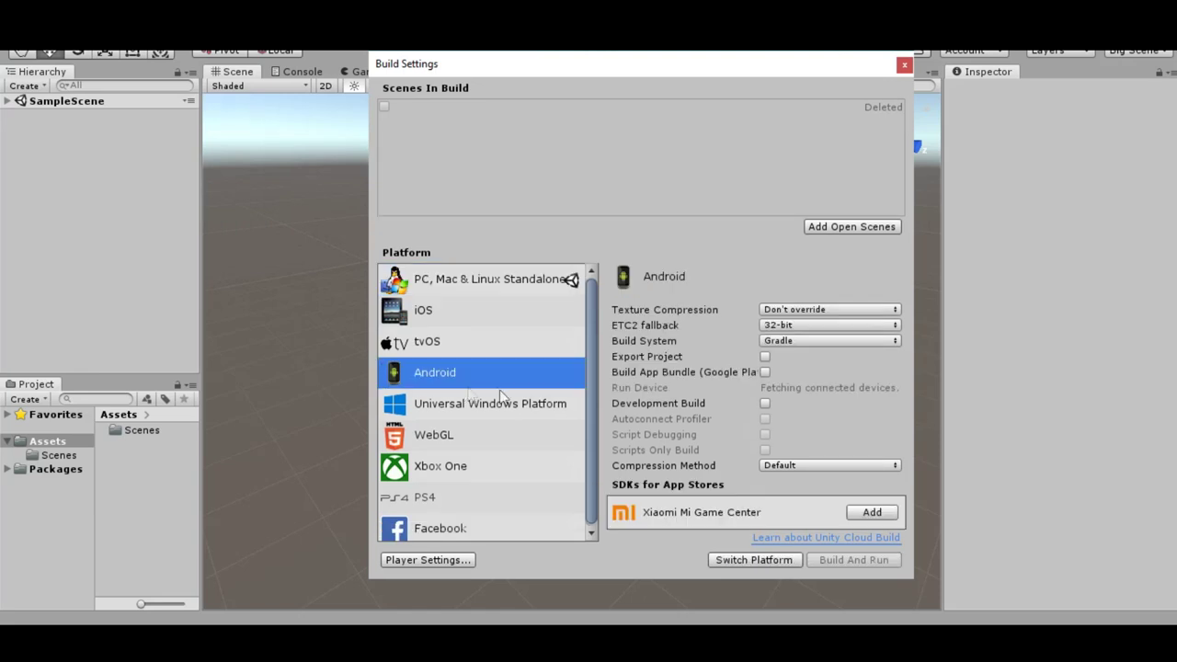
pyautogui.click(754, 561)
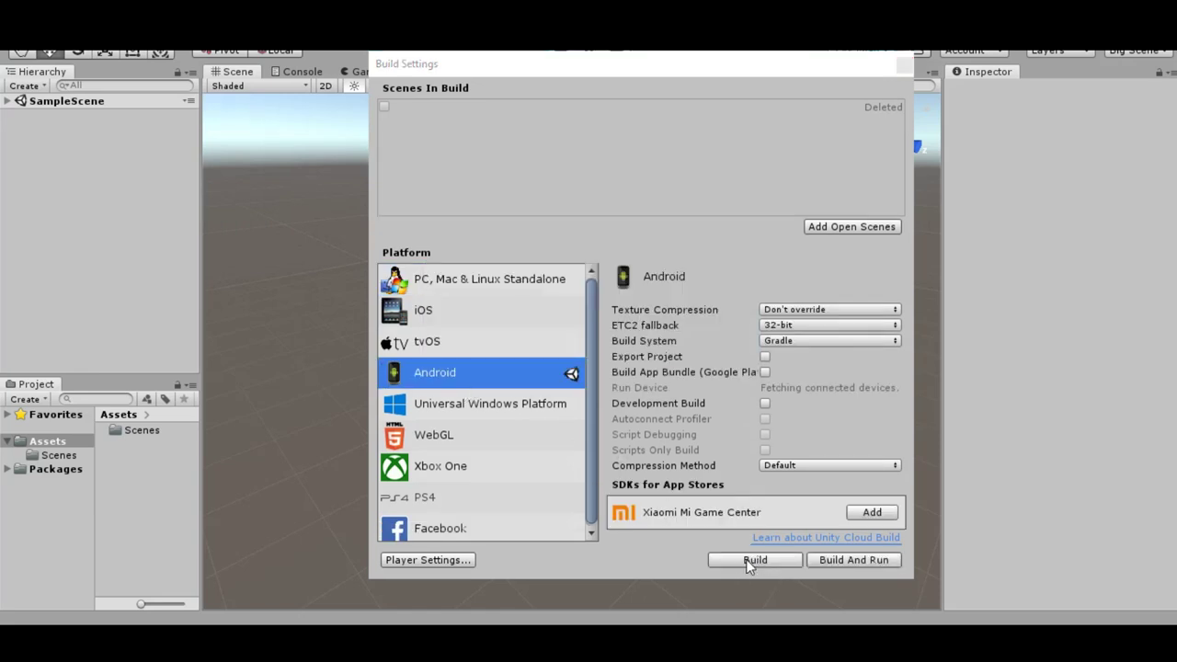
pyautogui.click(425, 558)
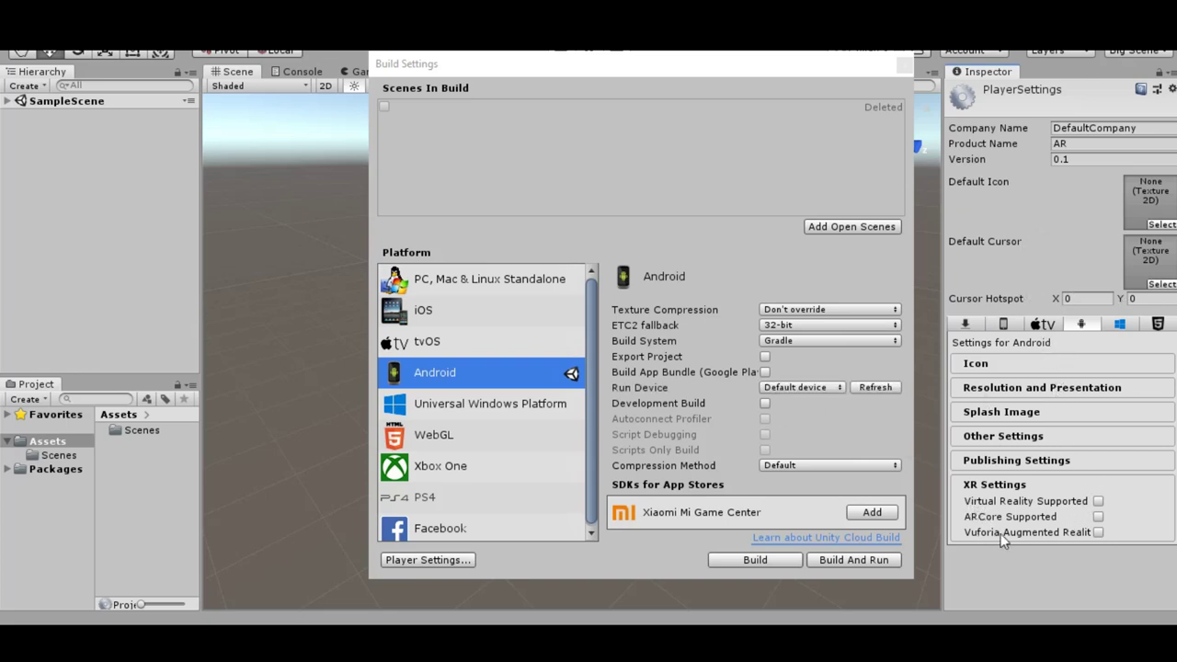
pyautogui.click(1099, 534)
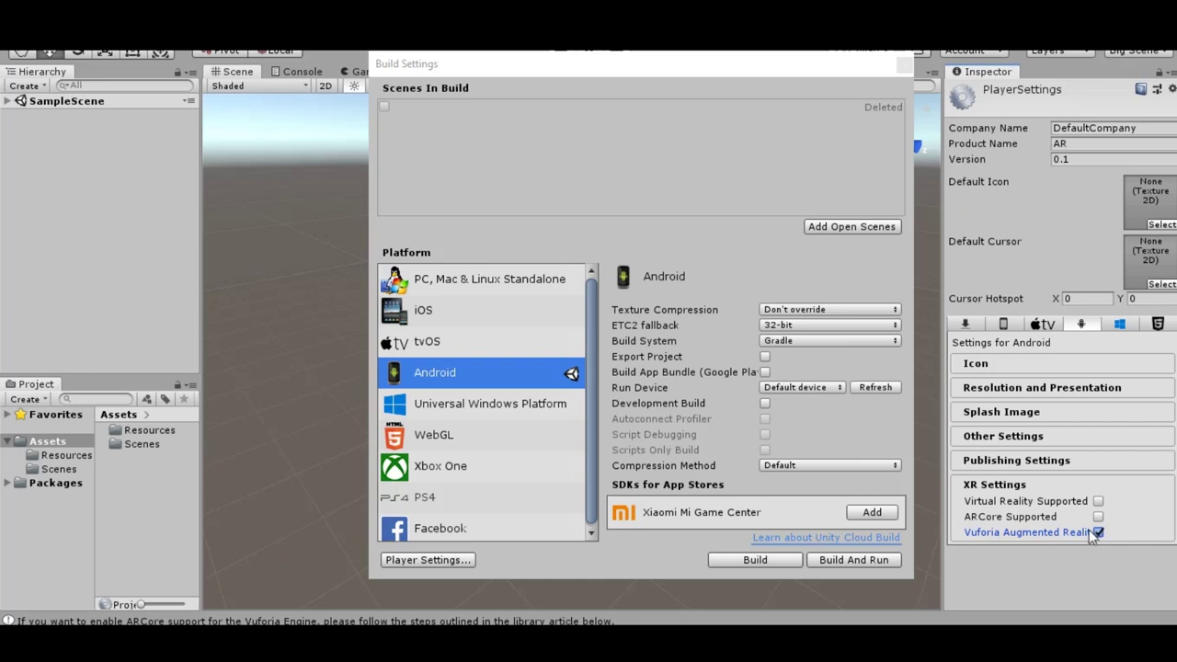
# Step: Set the company name to HeFake and expand Other Settings
pyautogui.click(1102, 128)
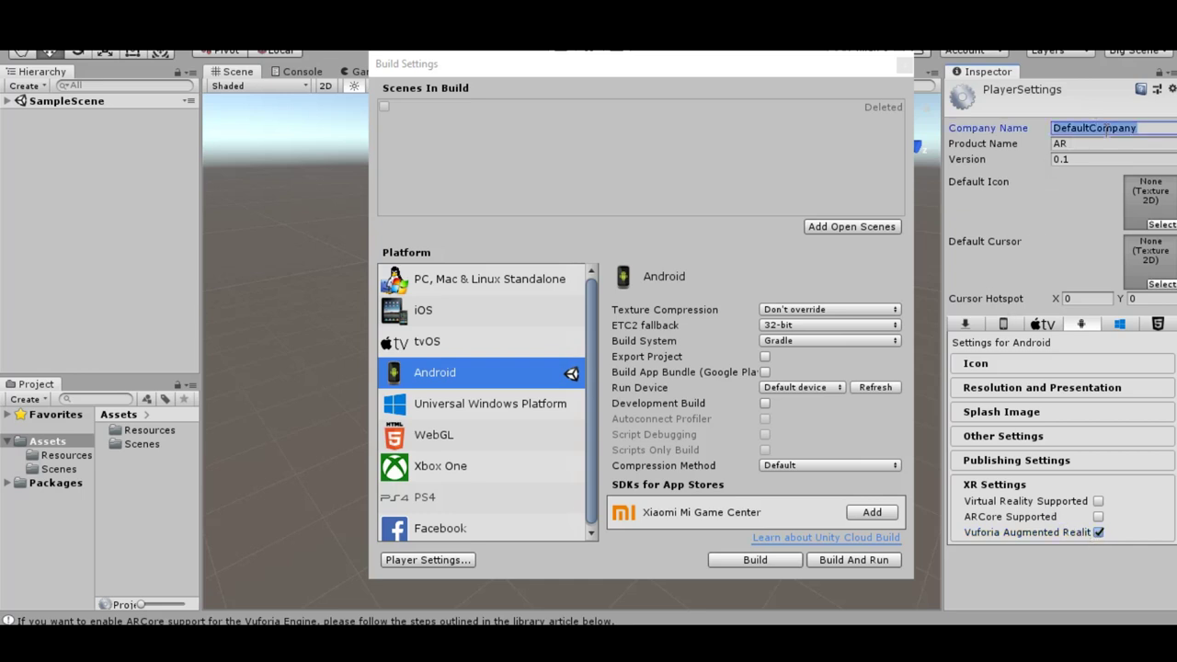
pyautogui.write('HeFake')
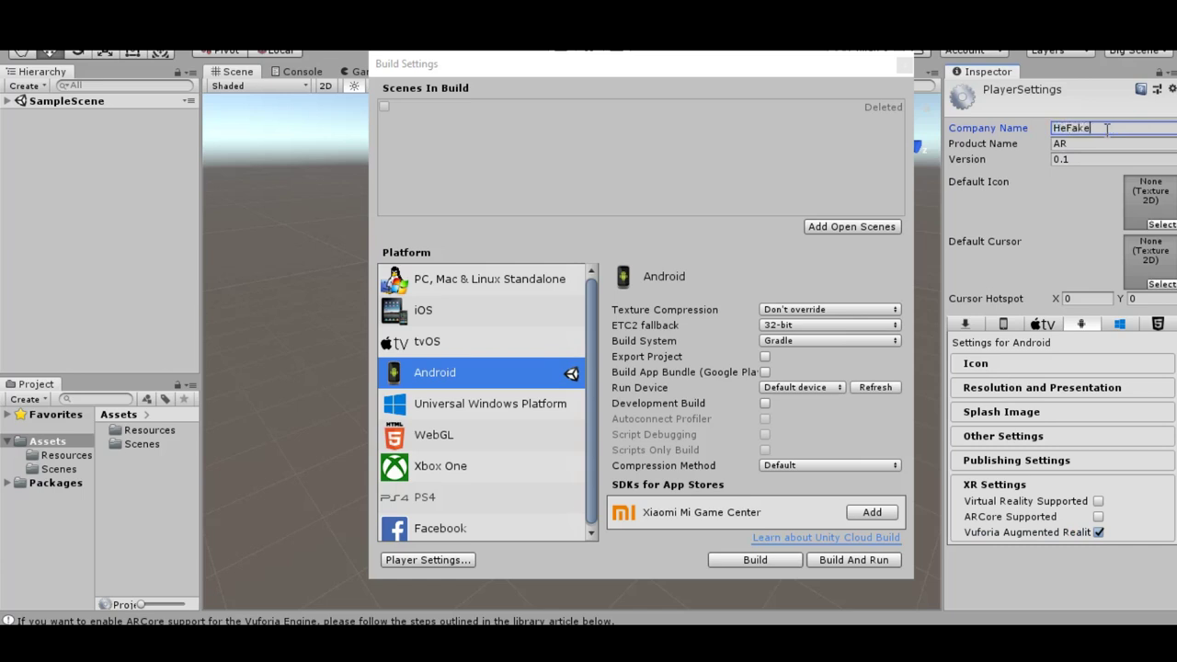
pyautogui.click(989, 436)
pyautogui.scroll(-5, 1048, 388)
pyautogui.scroll(-3, 1048, 388)
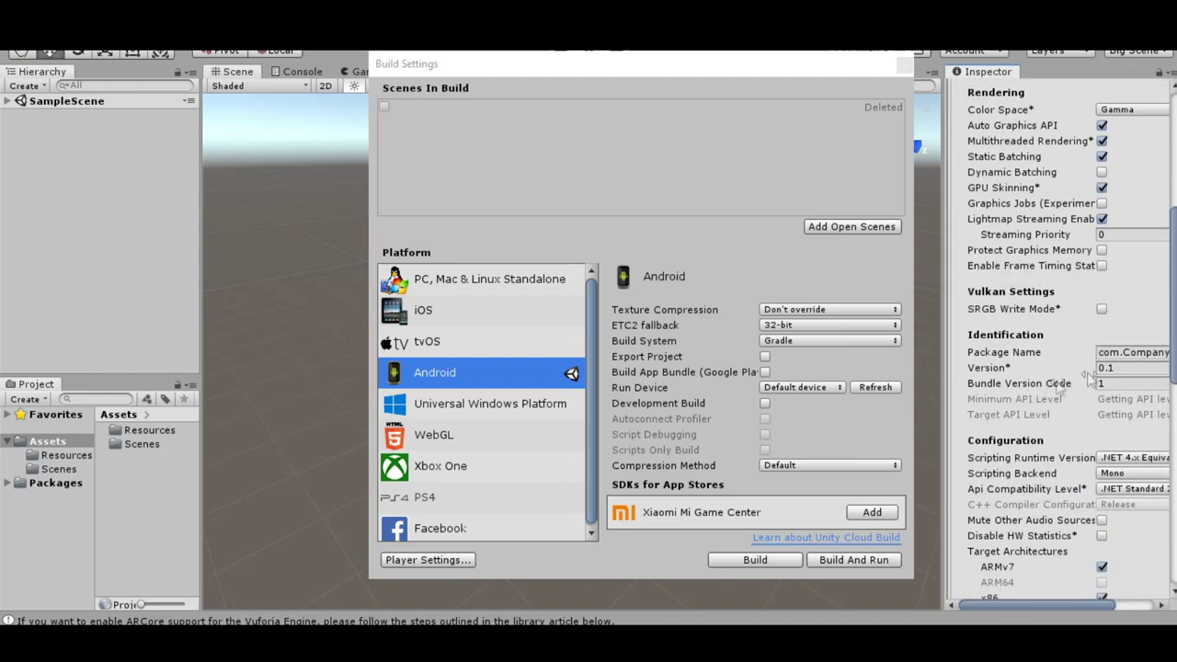
pyautogui.moveTo(946, 339); pyautogui.dragTo(879, 338)
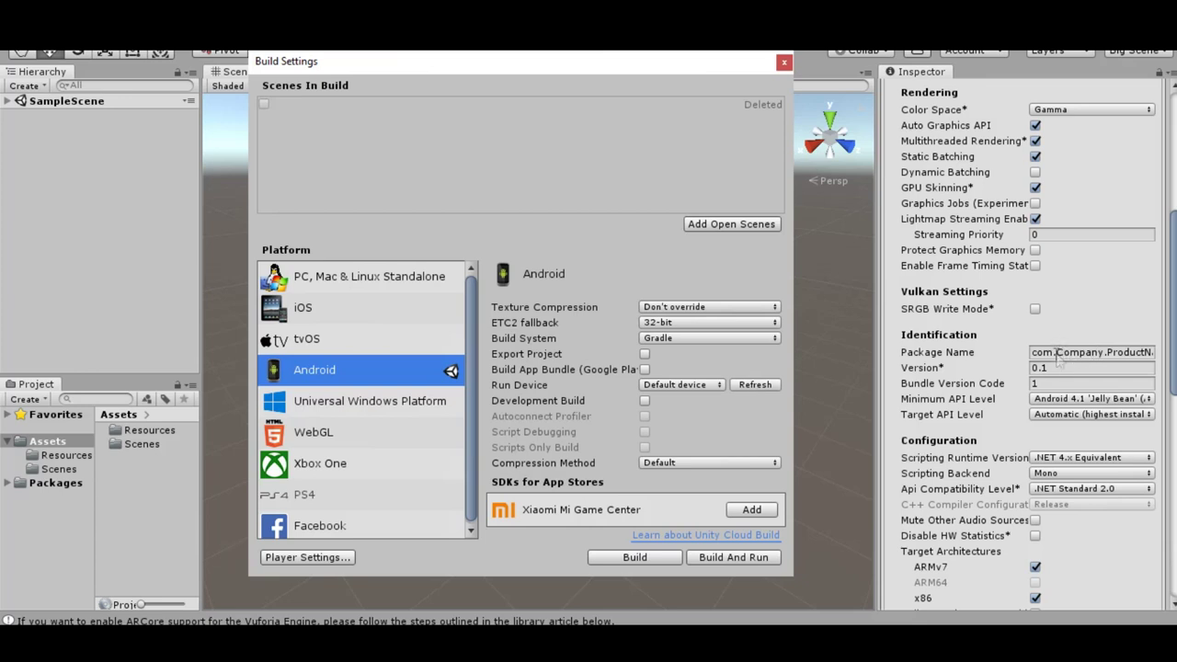
# Step: Change the package name to com.HeFake.AR and close Build Settings
pyautogui.click(1104, 353)
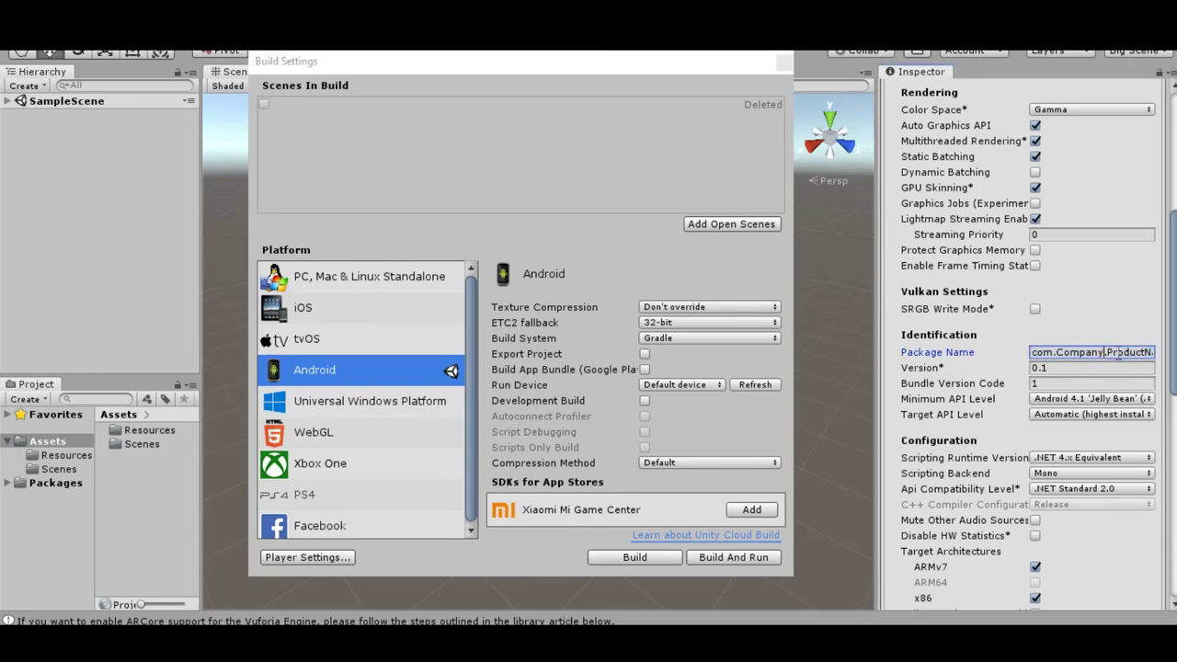
pyautogui.press('BackSpace')
pyautogui.press('BackSpace')
pyautogui.press('BackSpace')
pyautogui.write('HeFake')
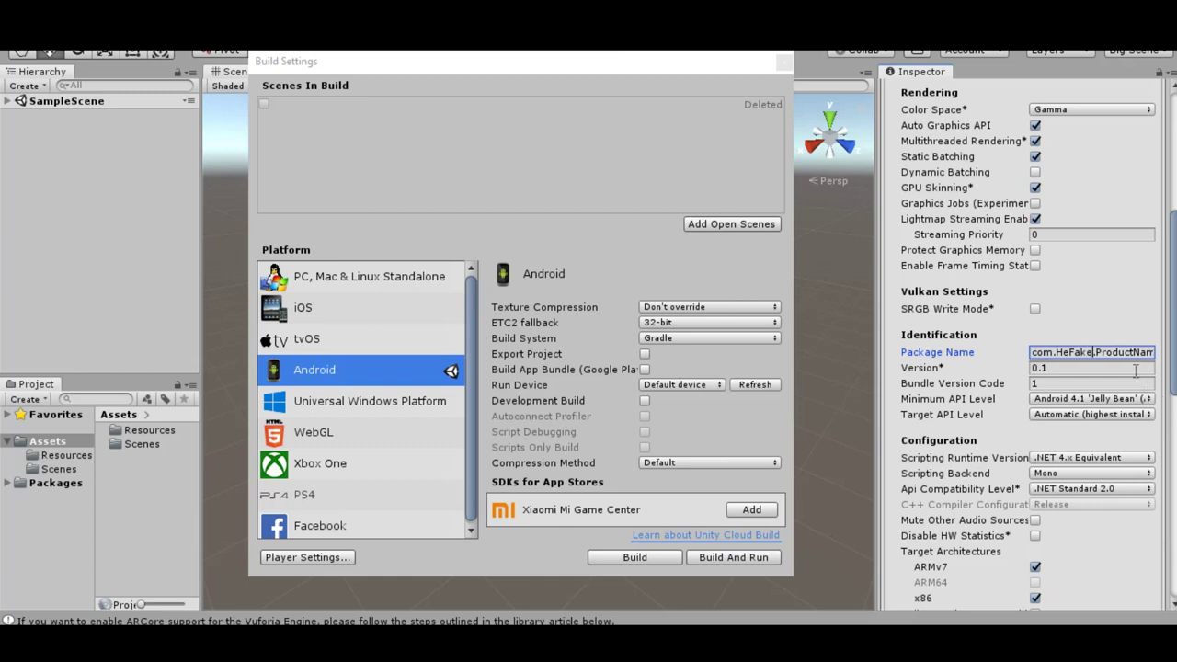
pyautogui.doubleClick(1129, 351)
pyautogui.press('BackSpace')
pyautogui.click(783, 62)
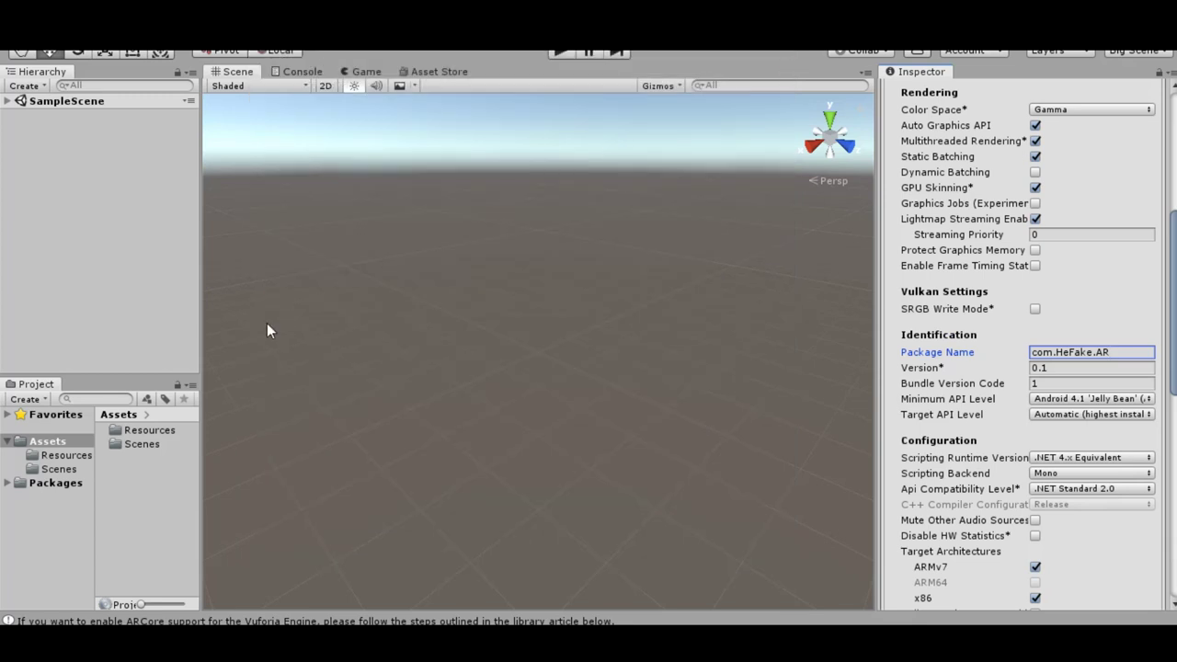
# Step: Select VuforiaConfiguration in Assets/Resources and use Add License to reach the License Manager
pyautogui.click(71, 454)
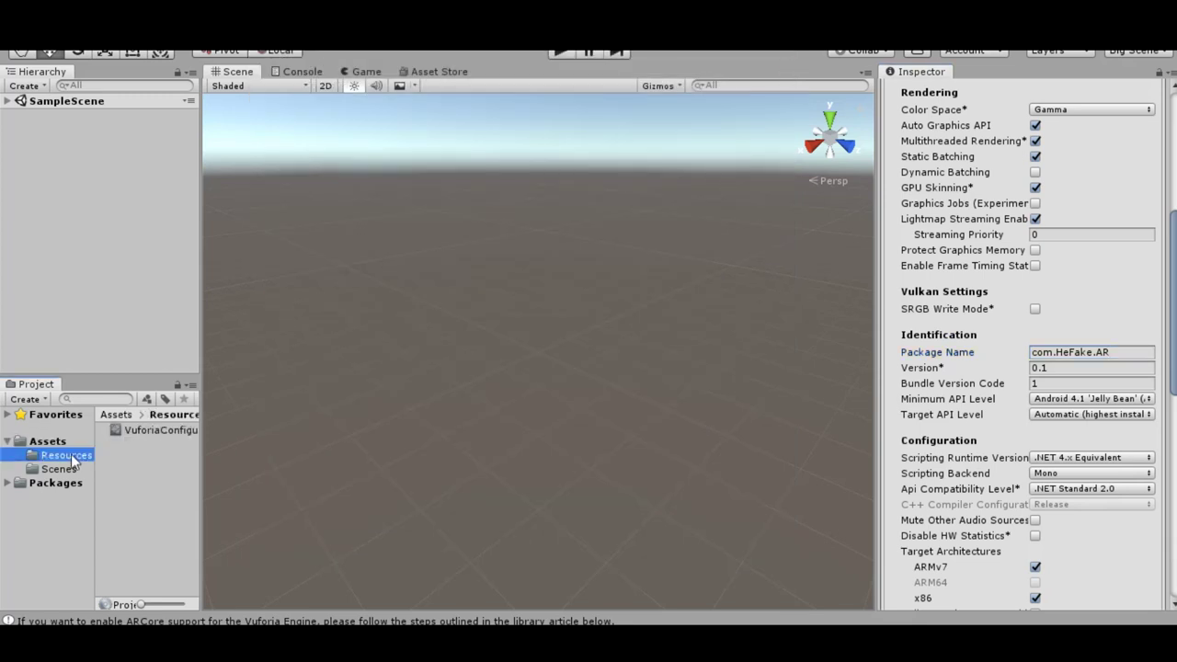
pyautogui.click(147, 430)
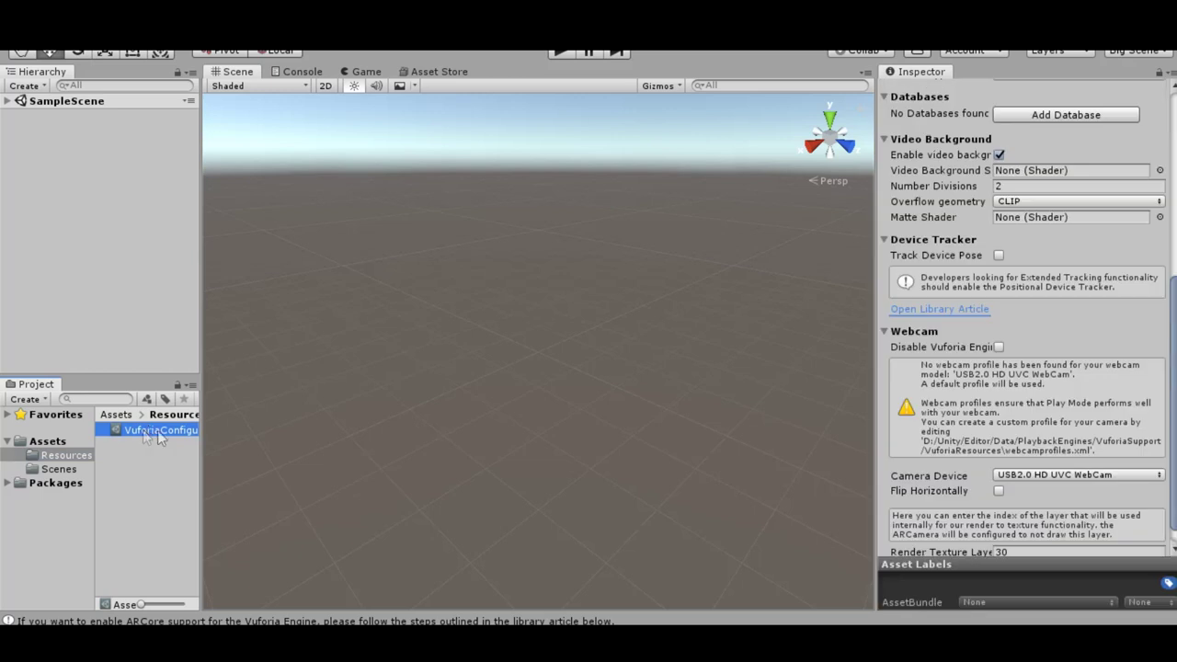
pyautogui.scroll(2, 927, 430)
pyautogui.scroll(5, 927, 430)
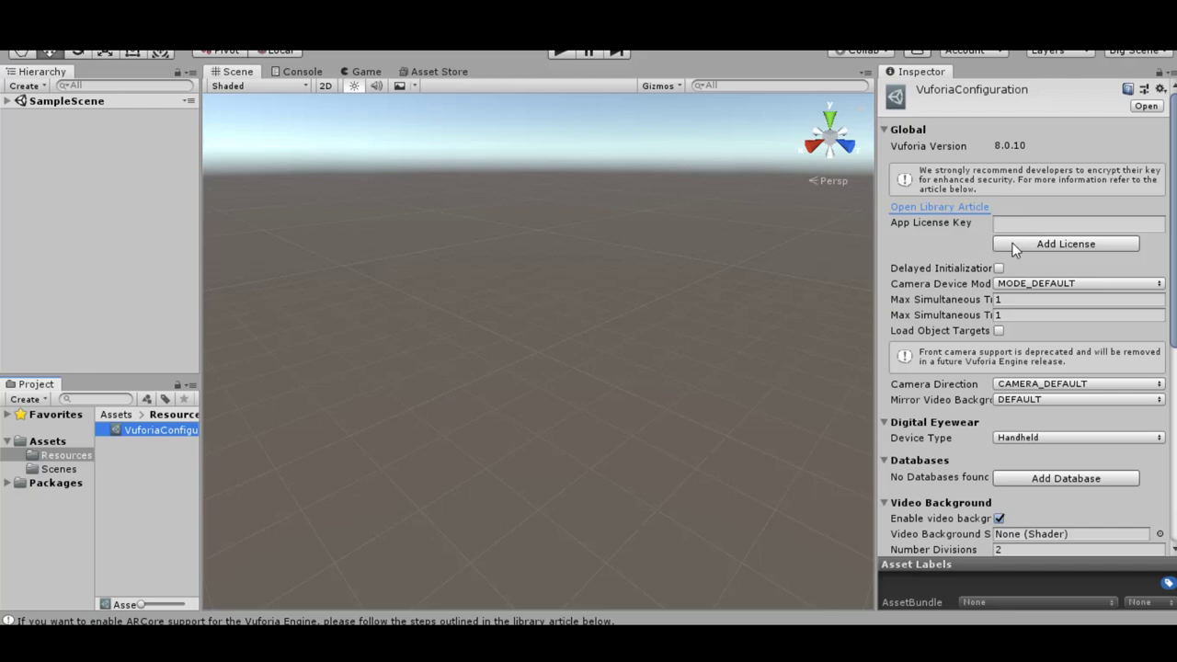
pyautogui.click(1017, 249)
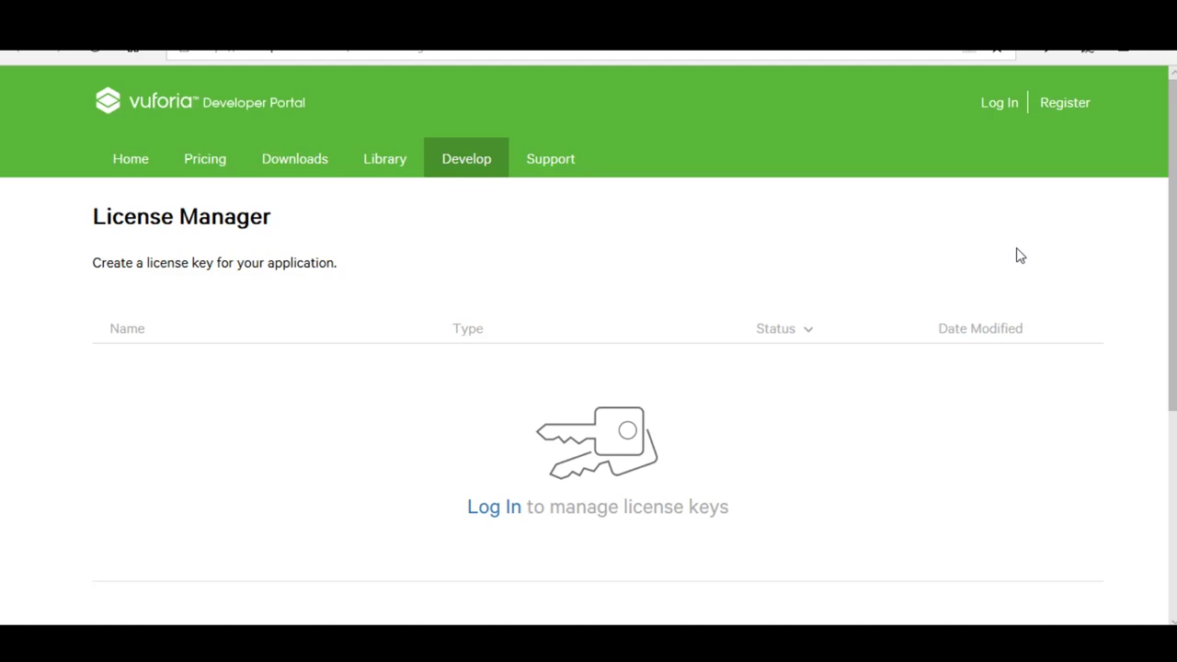
# Step: Sign in to the Vuforia portal and start a new free development license key
pyautogui.click(1067, 111)
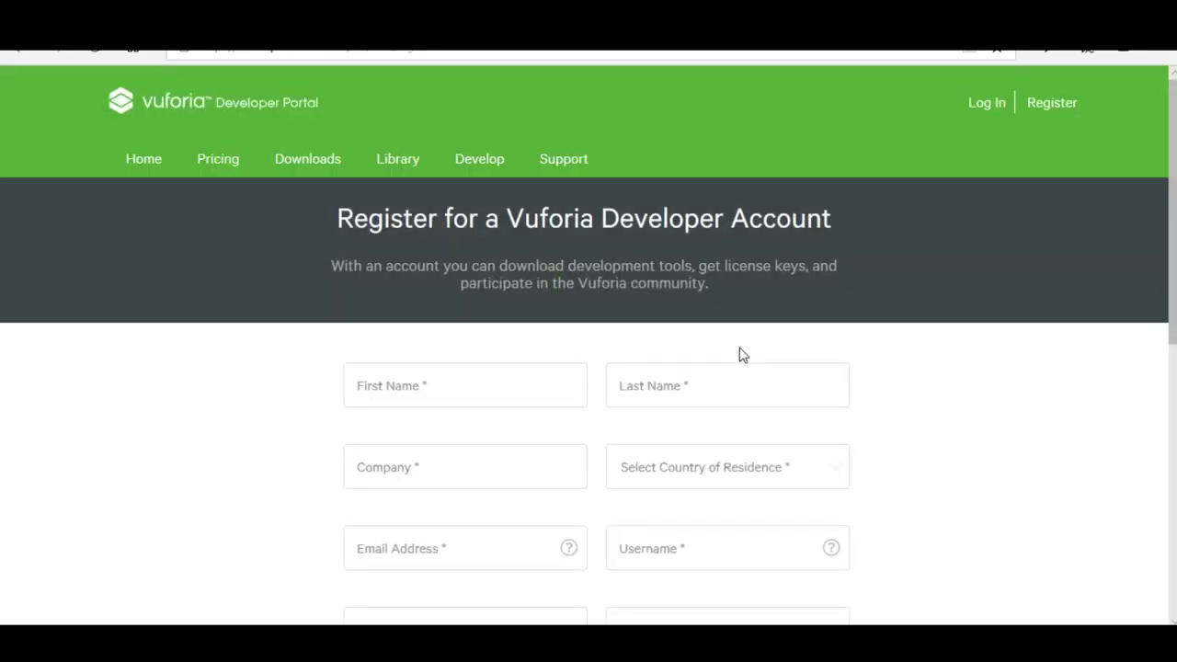
pyautogui.scroll(-2, 722, 321)
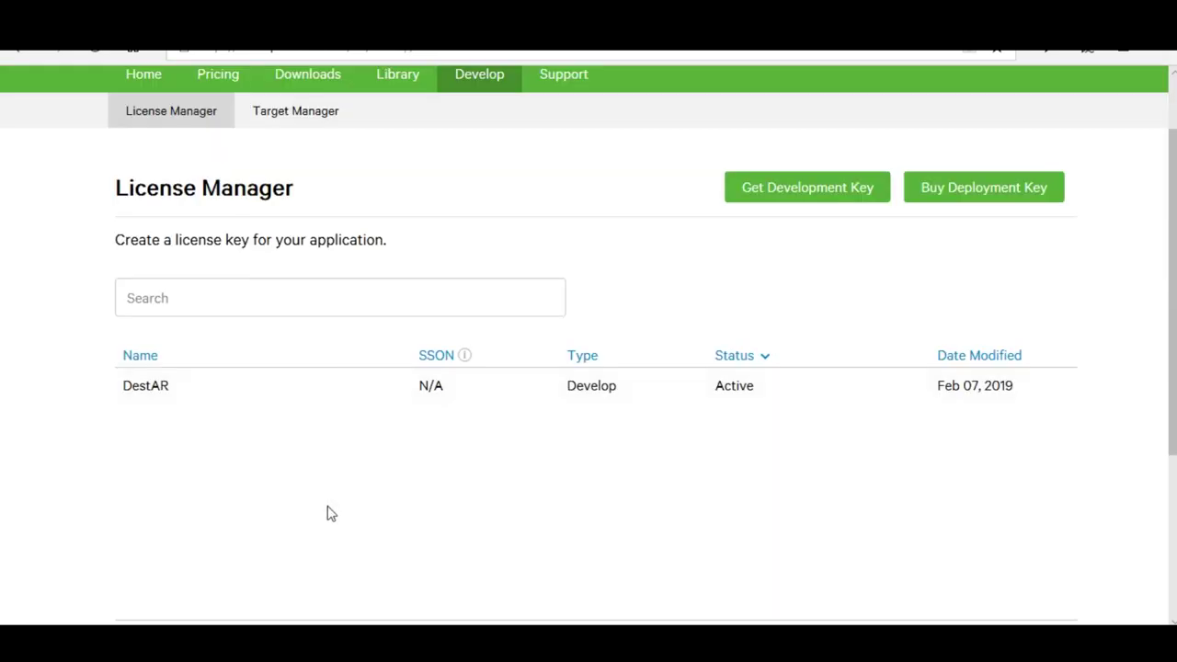
pyautogui.click(857, 189)
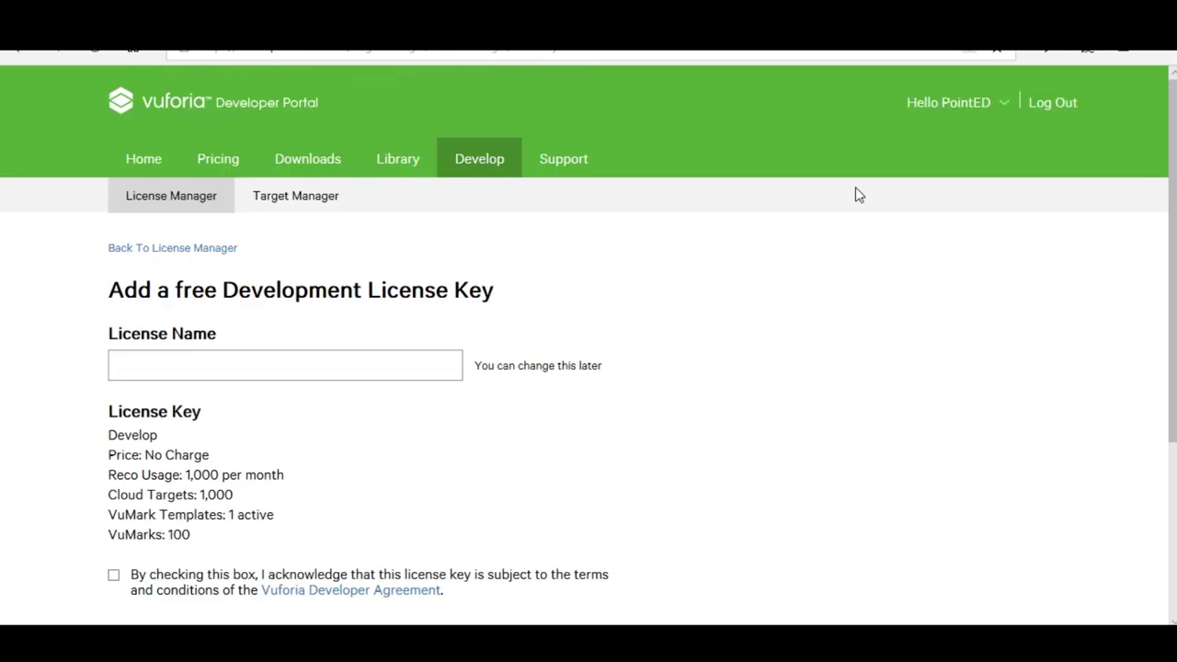
pyautogui.scroll(-2, 754, 257)
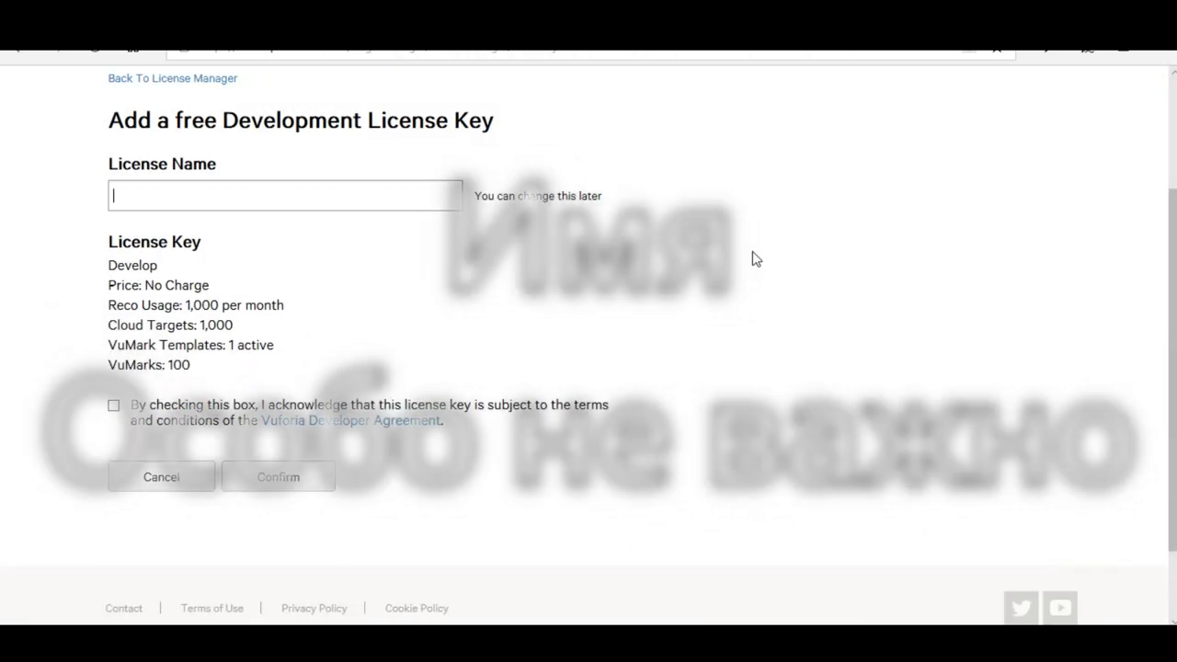
# Step: Name the license AR, accept the agreement, confirm, and select the generated key
pyautogui.write('AR')
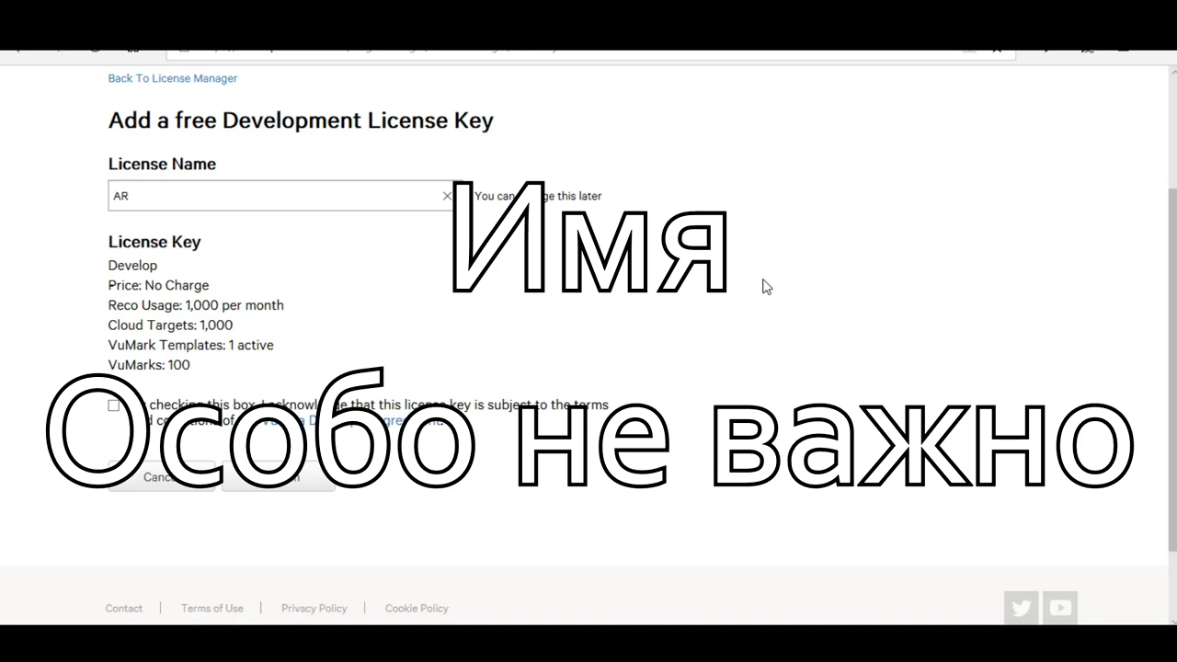
pyautogui.click(308, 487)
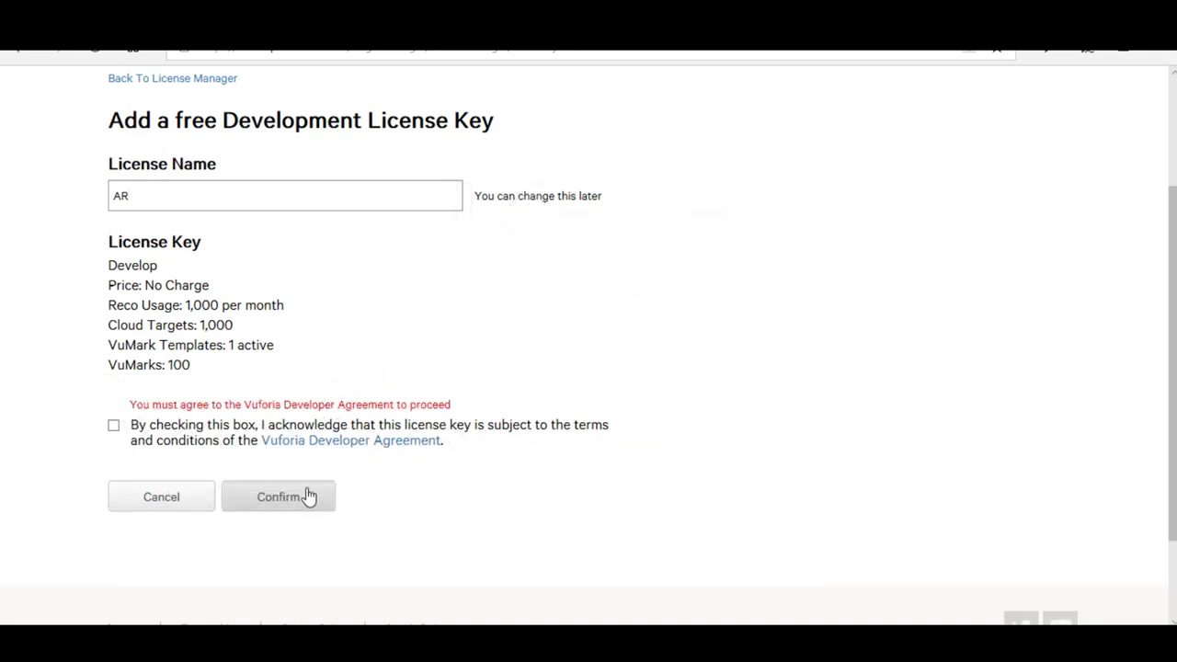
pyautogui.click(113, 424)
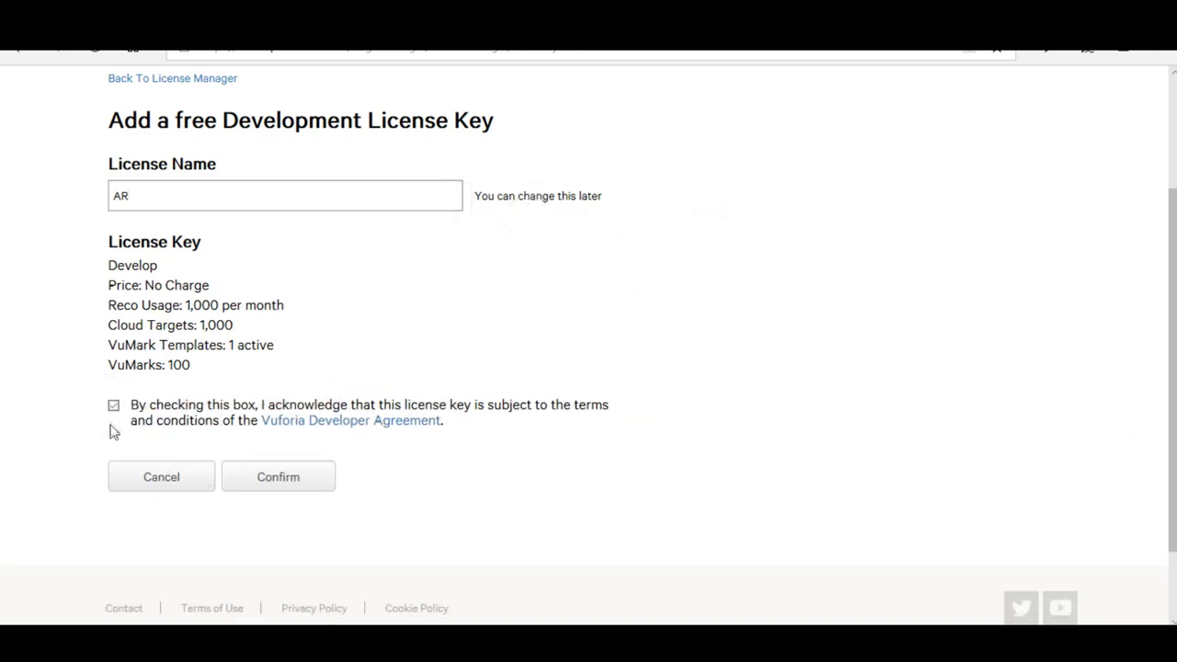
pyautogui.click(257, 478)
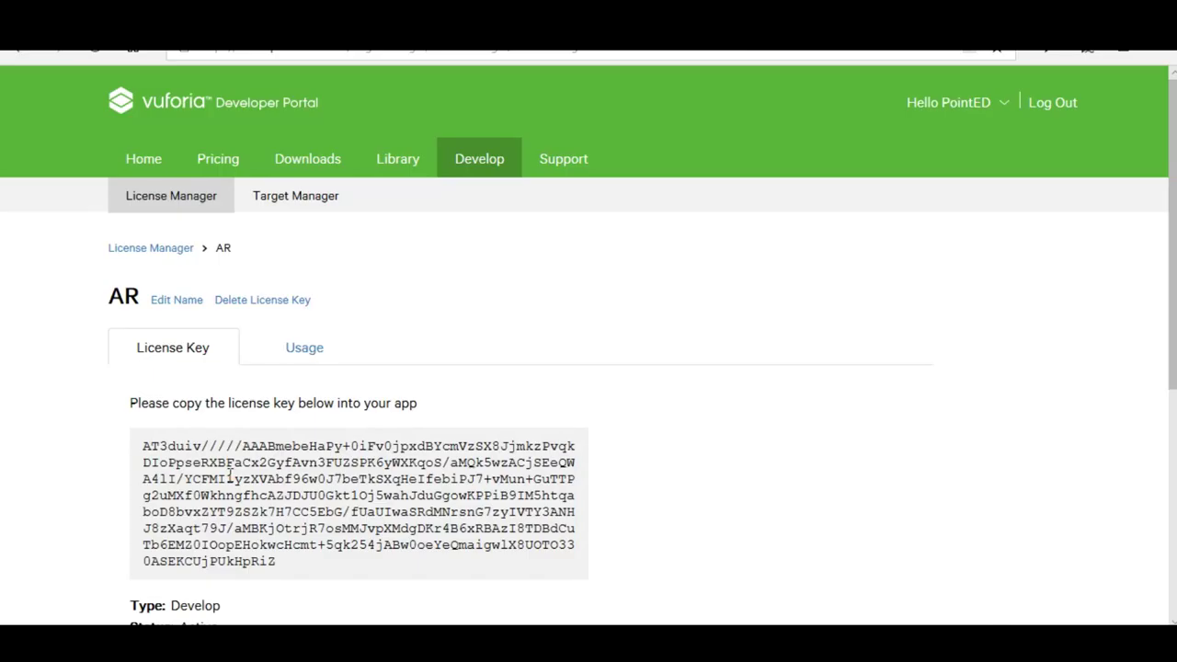
pyautogui.scroll(-1, 229, 470)
pyautogui.moveTo(305, 486); pyautogui.dragTo(142, 359)
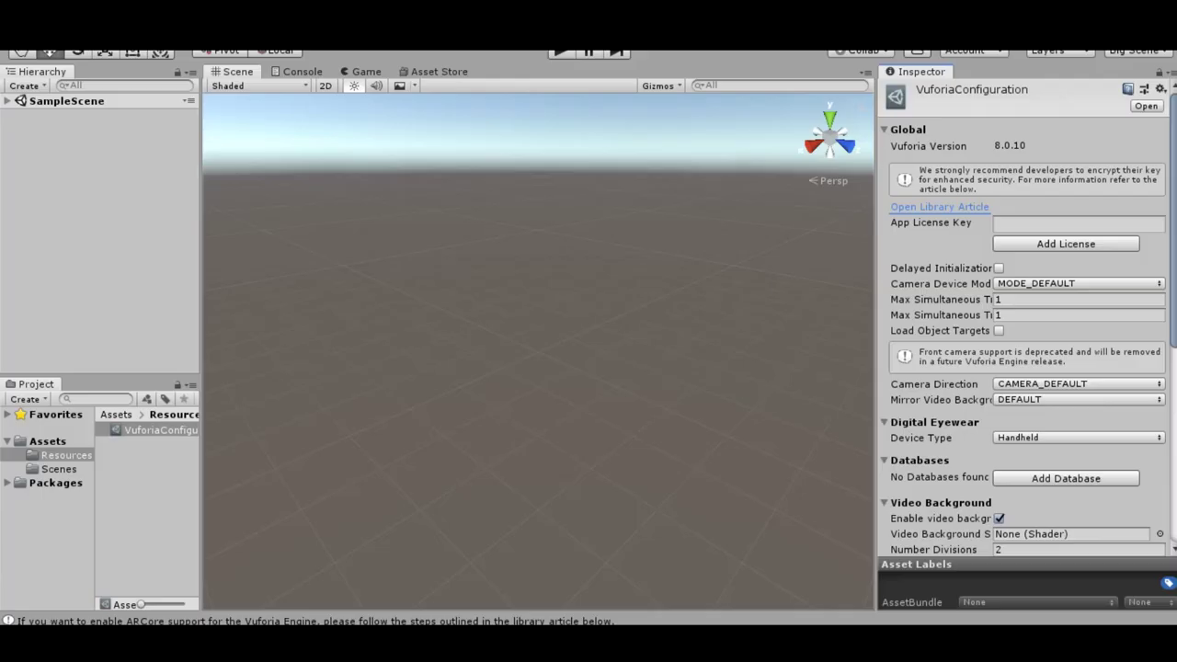
# Step: Paste the app license key into VuforiaConfiguration and go to the Target Manager via Add Database
pyautogui.click(1014, 223)
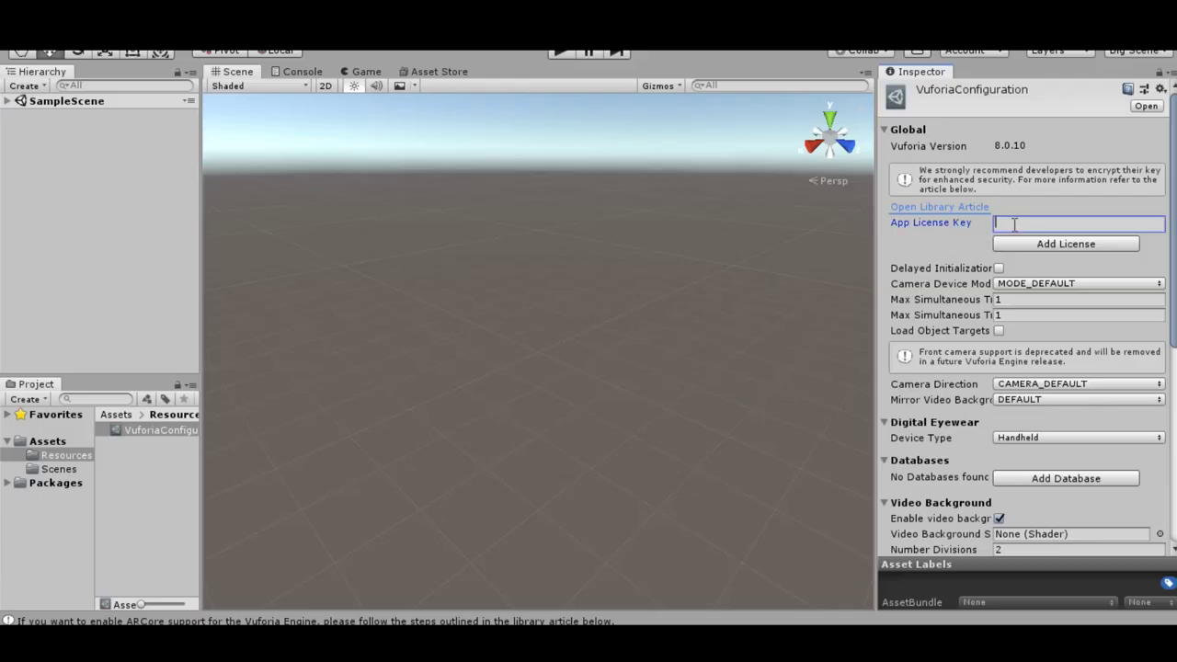
pyautogui.hotkey('ctrl', 'v')
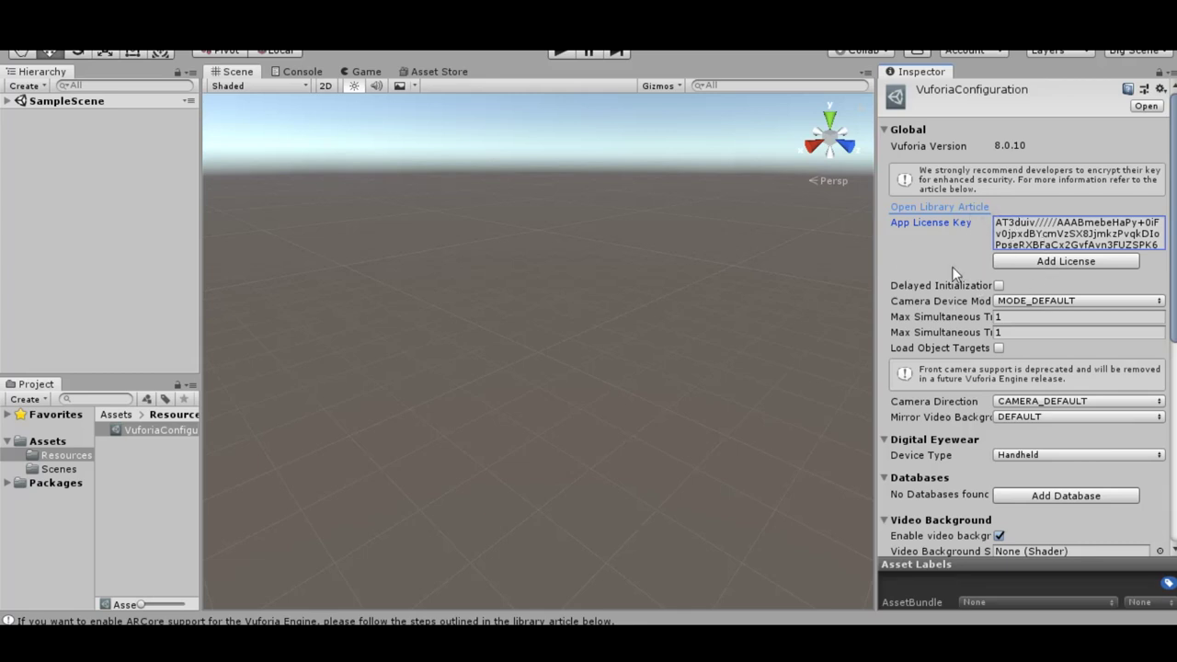
pyautogui.scroll(-3, 951, 265)
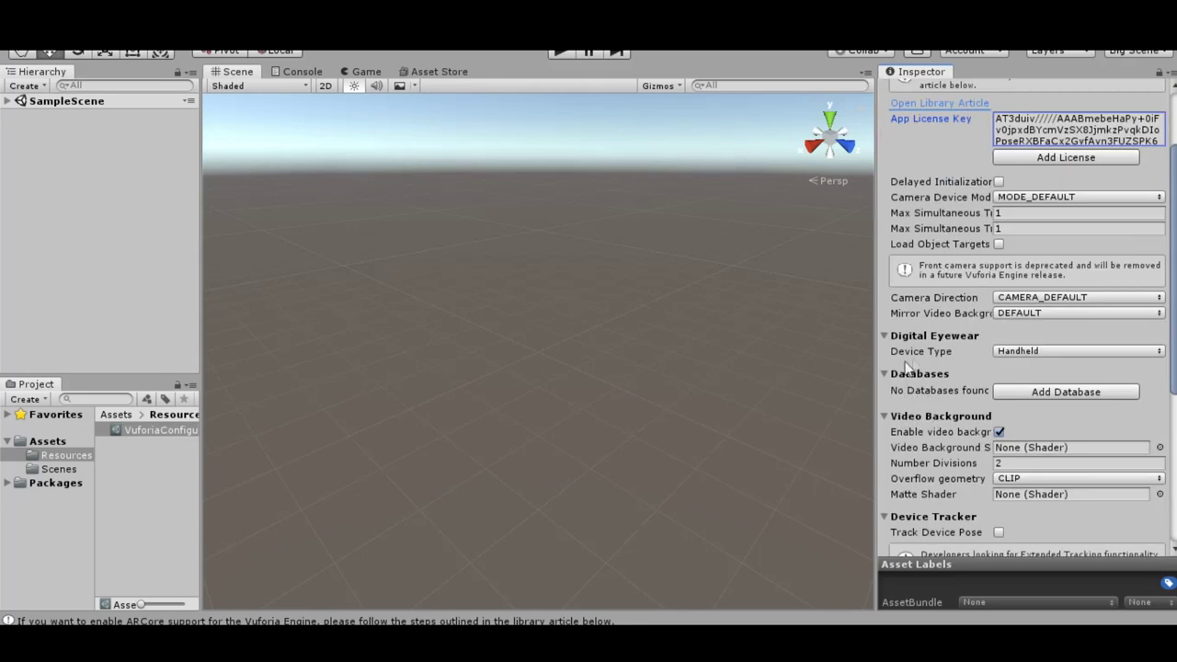
pyautogui.click(1020, 392)
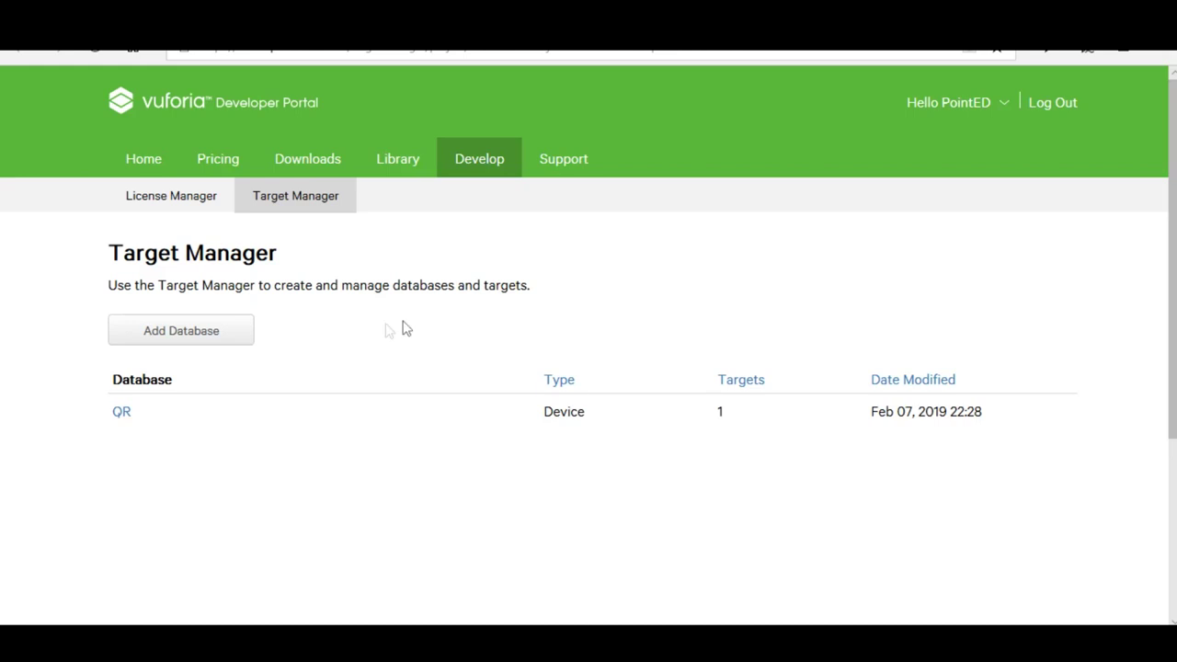
# Step: Create a Device database named Images and begin adding a target to it
pyautogui.click(224, 333)
pyautogui.write('Images')
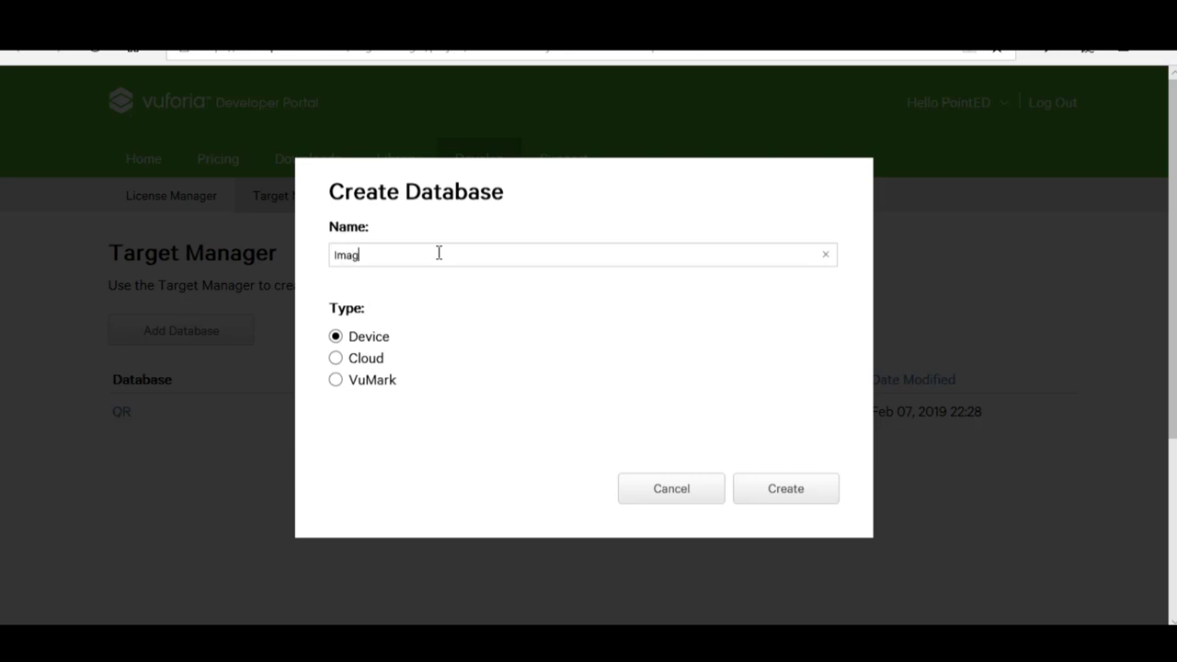
pyautogui.press('Return')
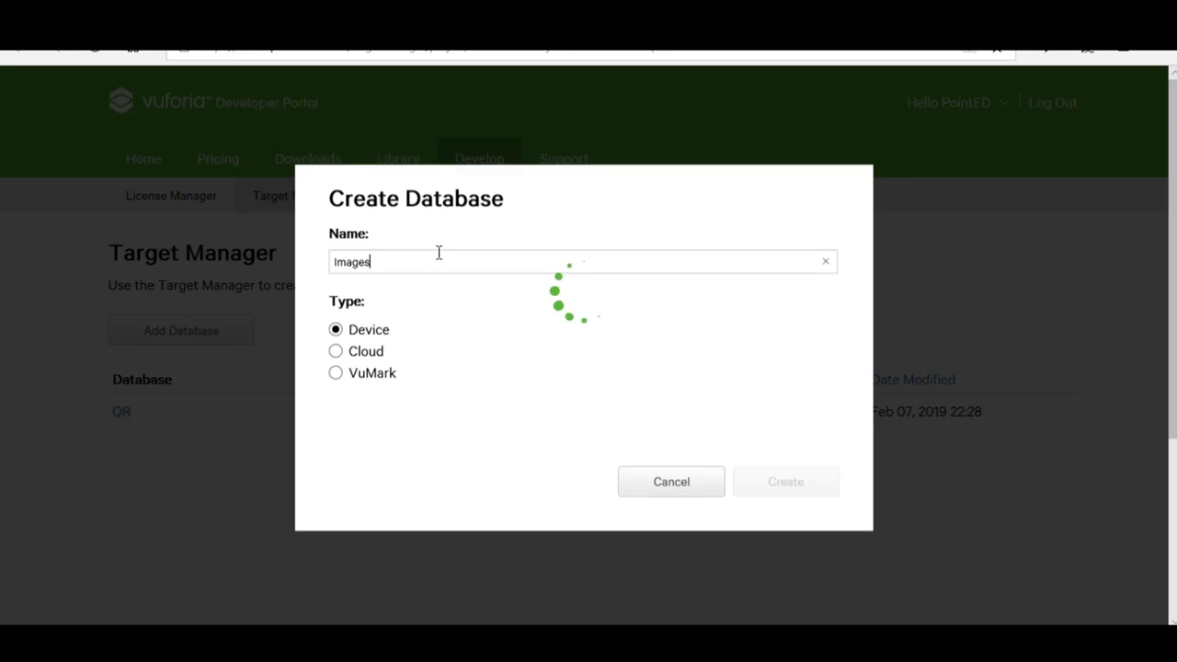
pyautogui.click(131, 411)
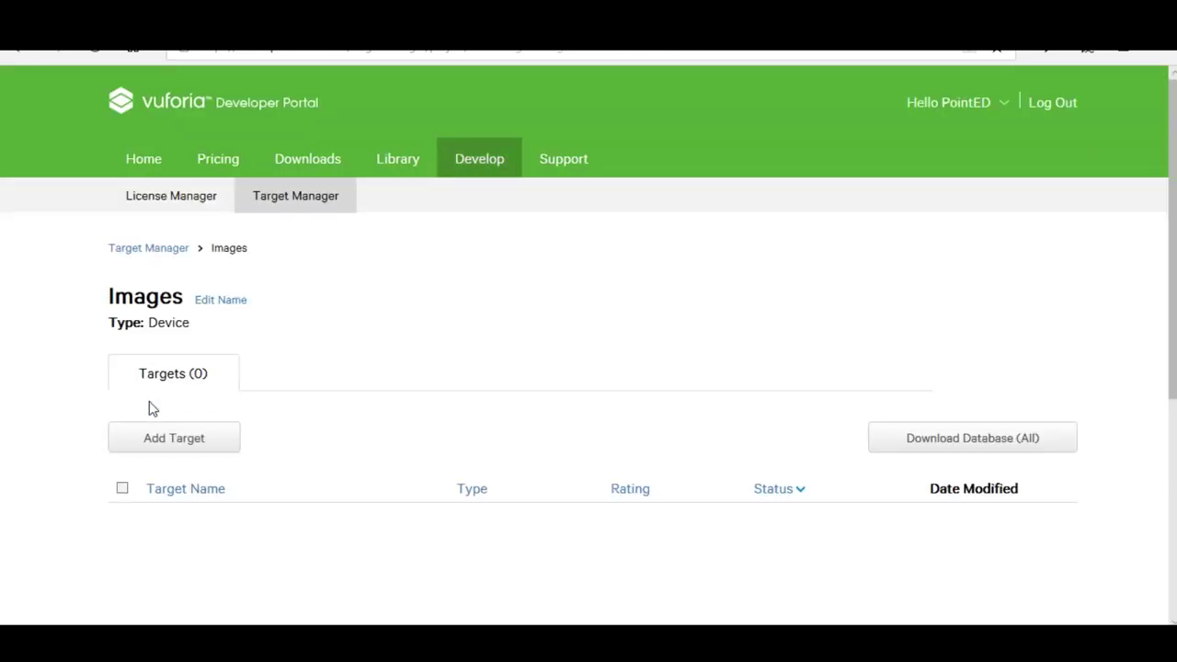
pyautogui.scroll(-1, 160, 402)
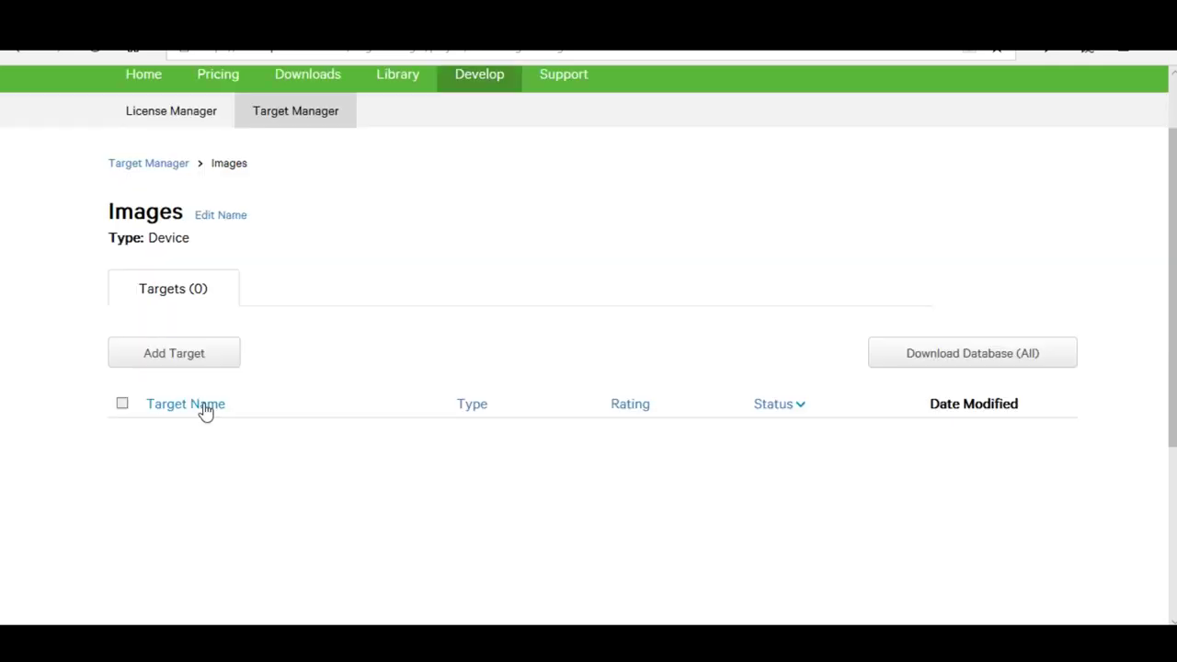
pyautogui.click(183, 362)
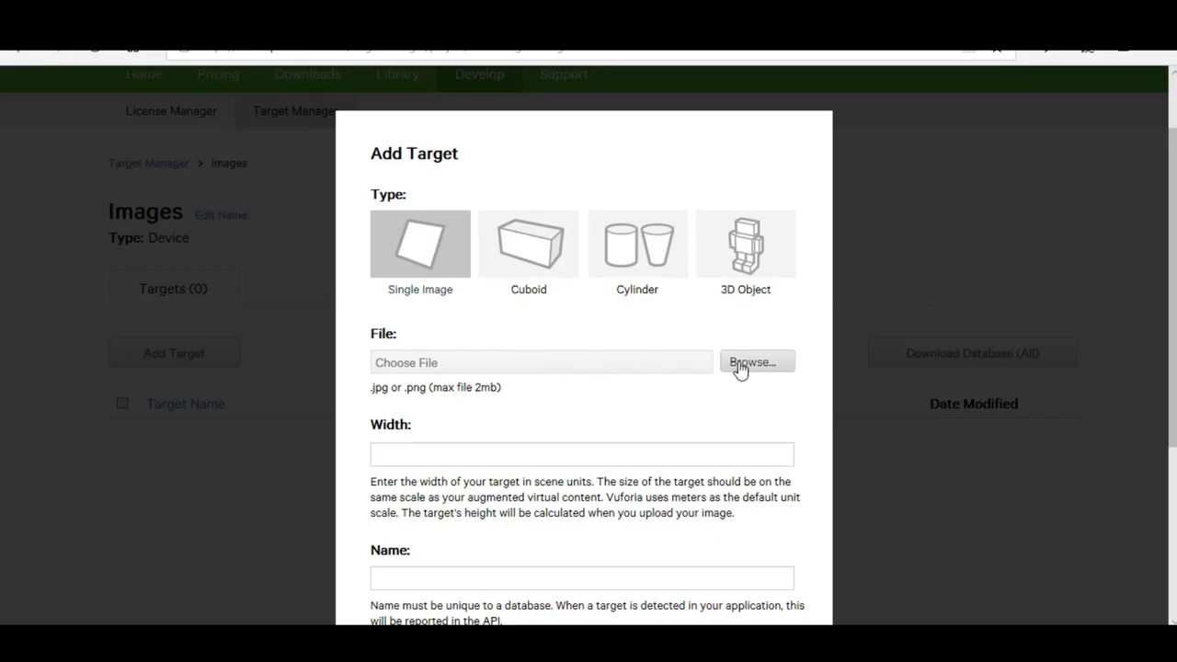
# Step: Choose pebbles-1090536_1280.jpg as the single-image target file
pyautogui.click(740, 365)
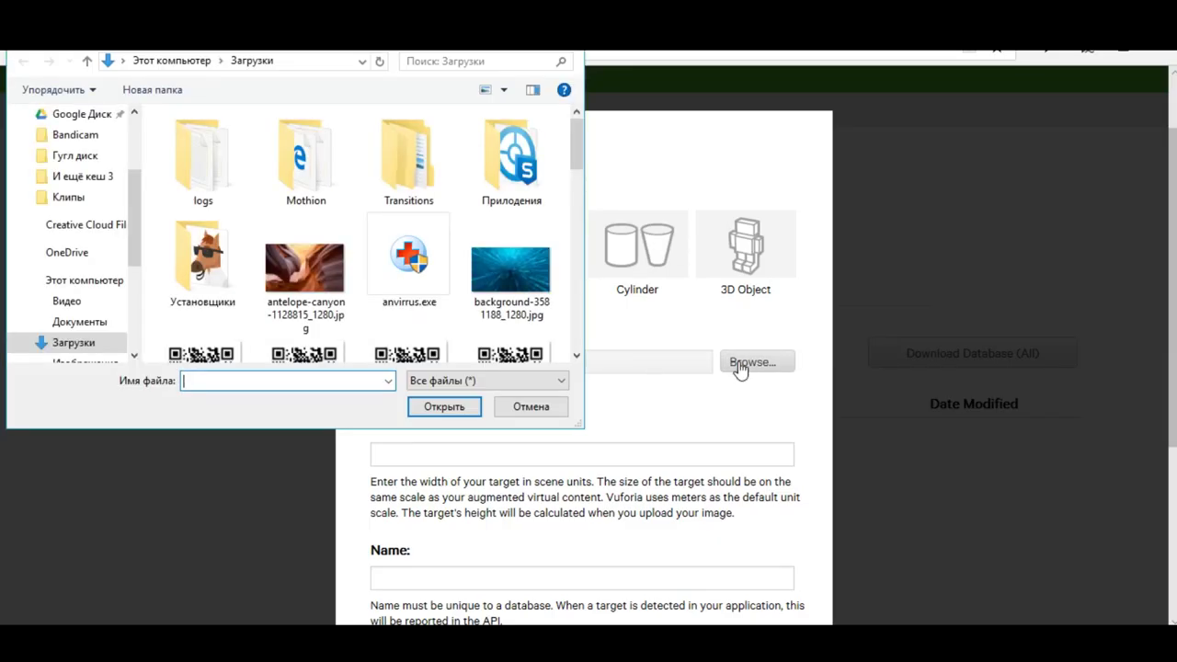
pyautogui.scroll(-1, 446, 293)
pyautogui.scroll(-3, 386, 294)
pyautogui.scroll(-1, 386, 294)
pyautogui.scroll(-1, 386, 294)
pyautogui.scroll(-1, 366, 333)
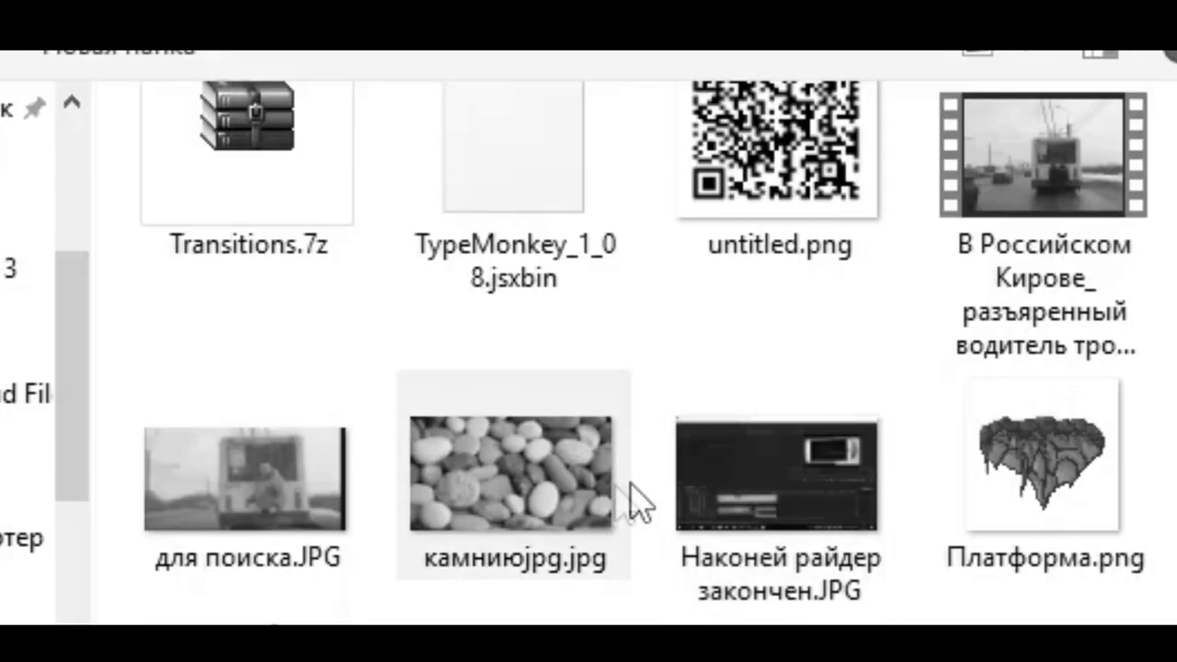
pyautogui.scroll(1, 644, 496)
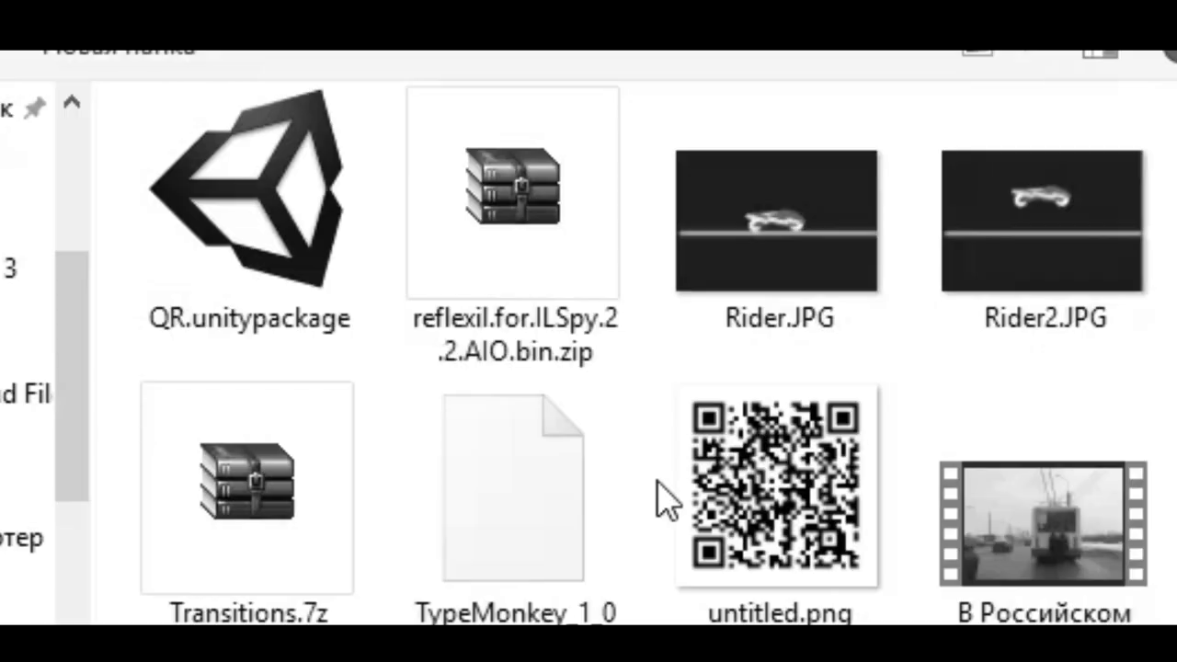
pyautogui.scroll(-2, 659, 501)
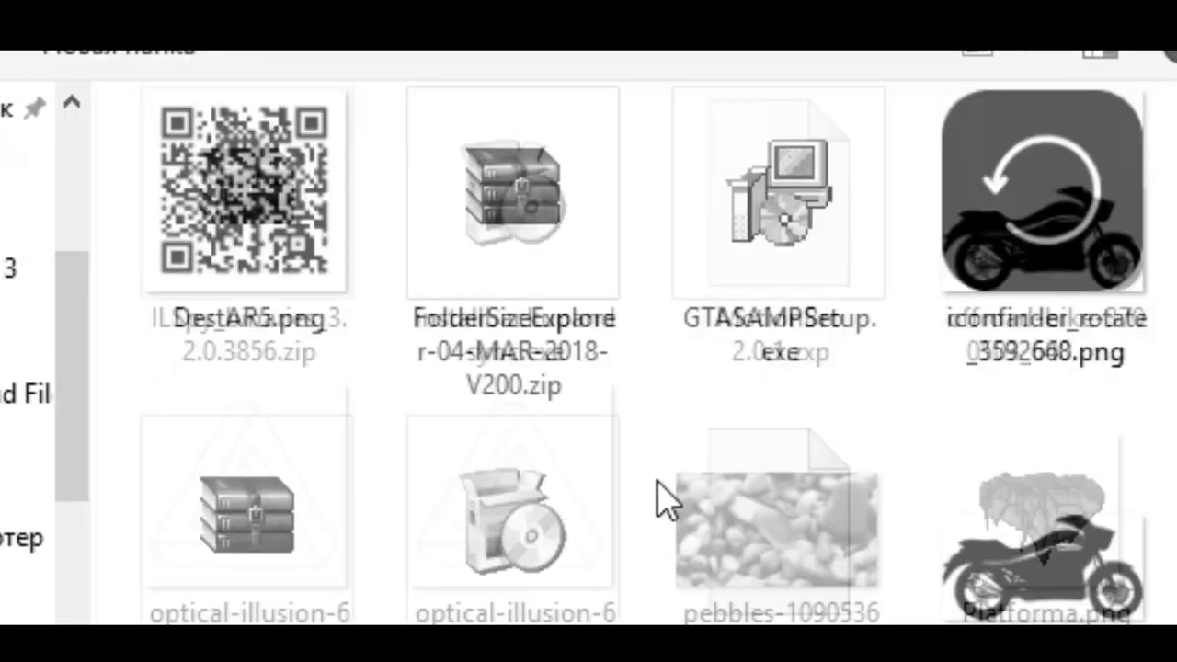
pyautogui.click(414, 304)
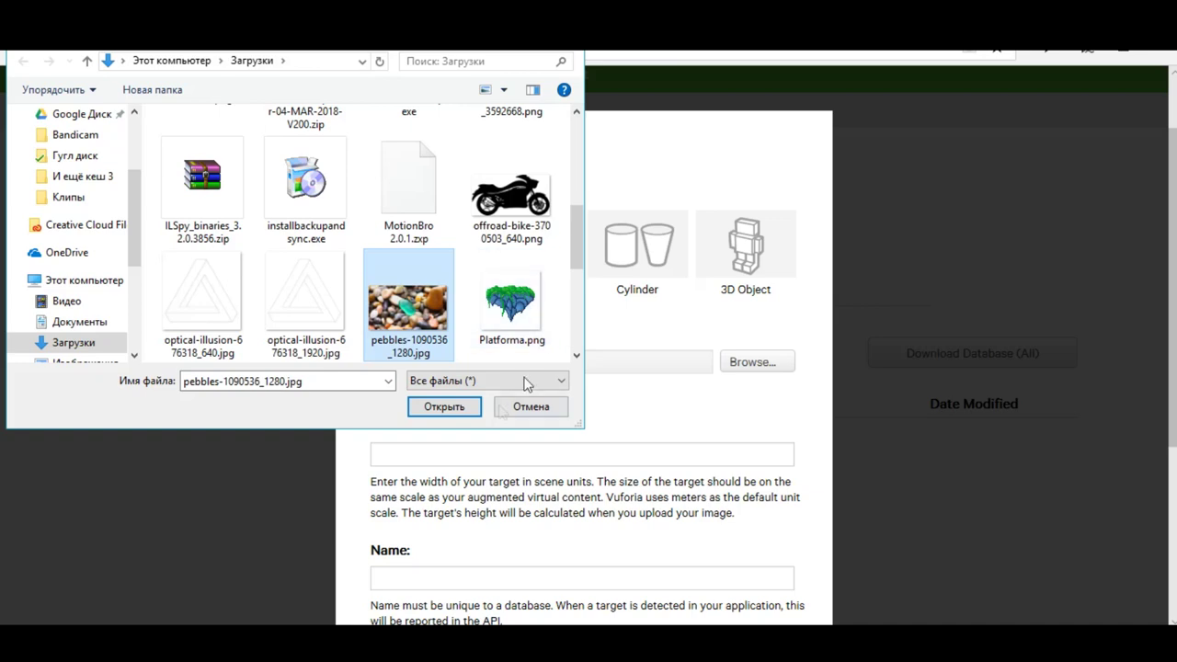
pyautogui.click(452, 406)
# Step: Give the target width 7 and name Target, then add it
pyautogui.scroll(-1, 453, 404)
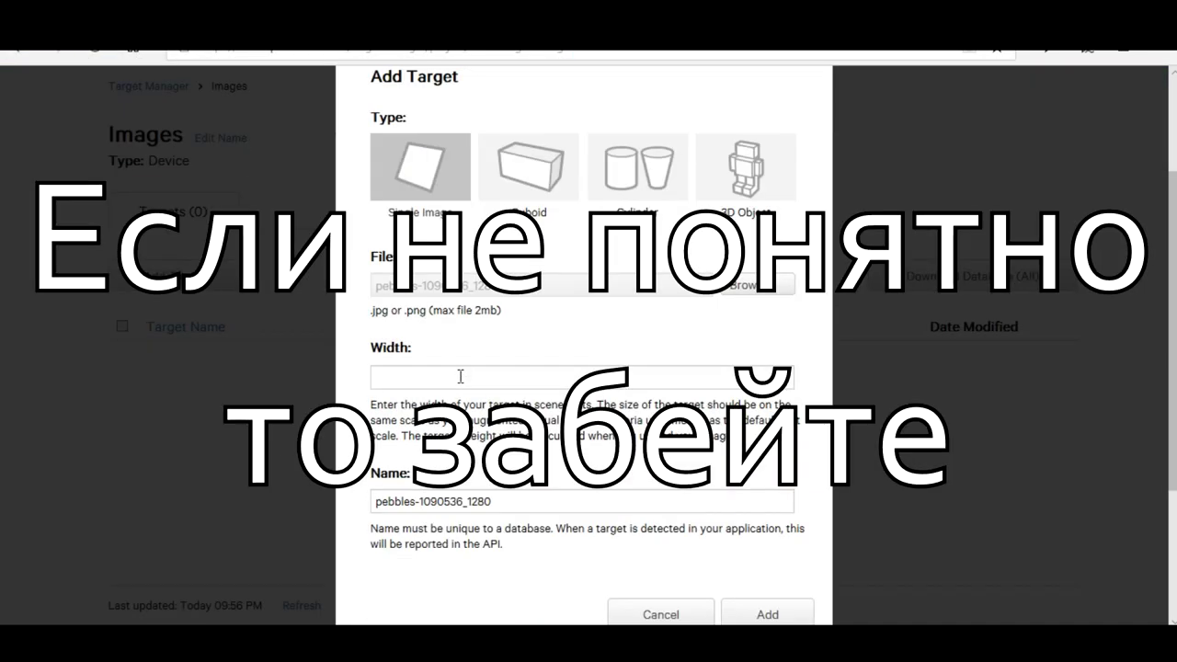
pyautogui.write('7')
pyautogui.scroll(-1, 582, 409)
pyautogui.click(687, 418)
pyautogui.hotkey('ctrl', 'a')
pyautogui.press('BackSpace')
pyautogui.write('Target')
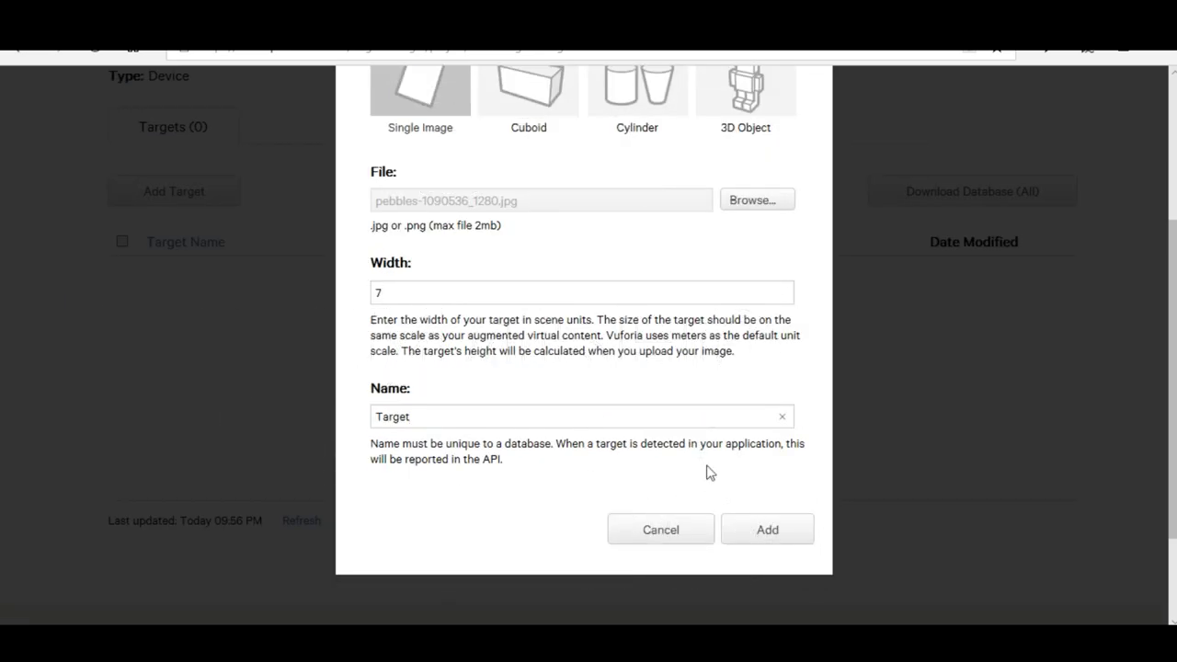
pyautogui.click(764, 532)
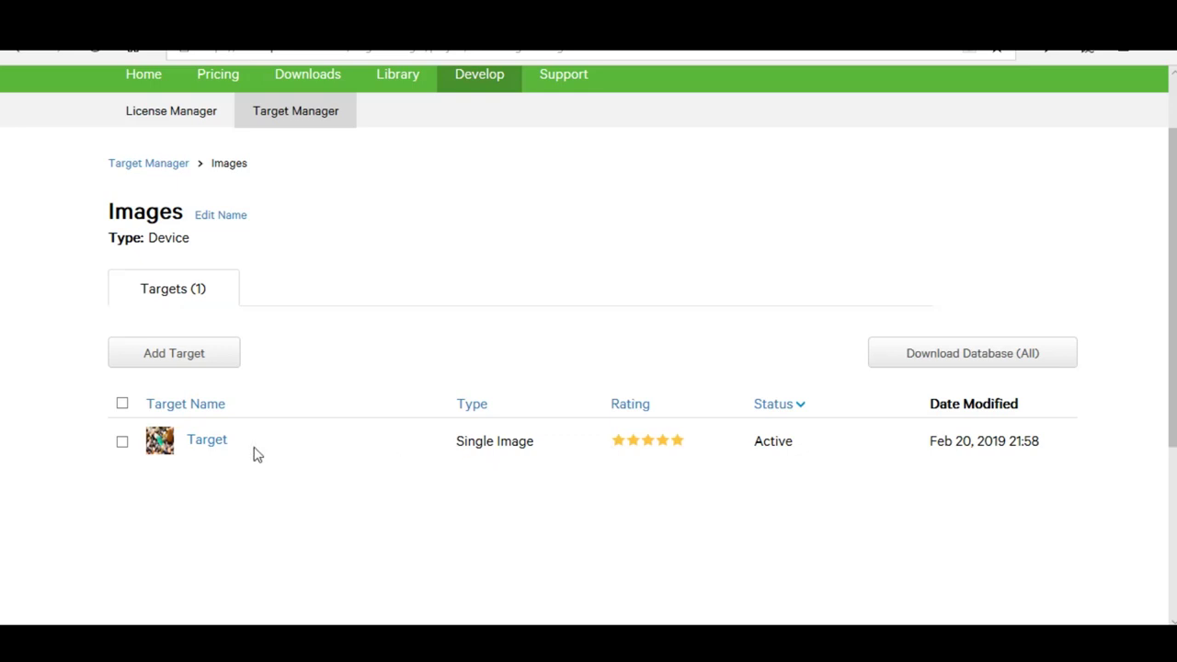
# Step: Download the Images database for Unity Editor and drag Images.unitypackage onto Unity
pyautogui.click(936, 358)
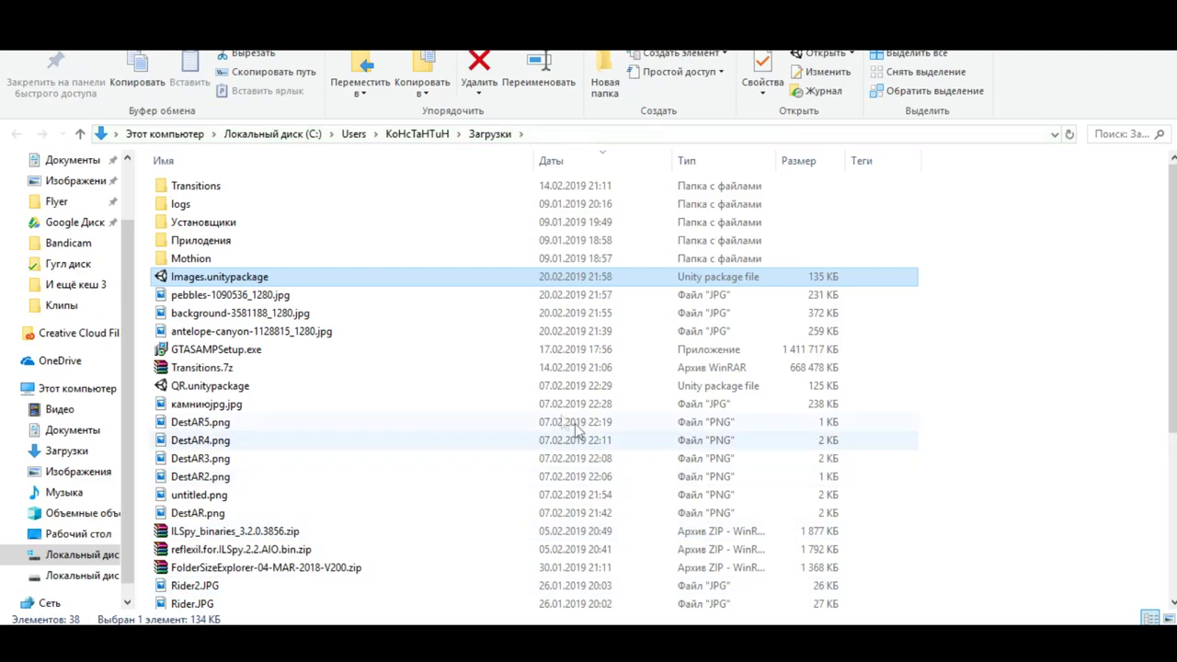
pyautogui.moveTo(306, 285); pyautogui.dragTo(464, 607)
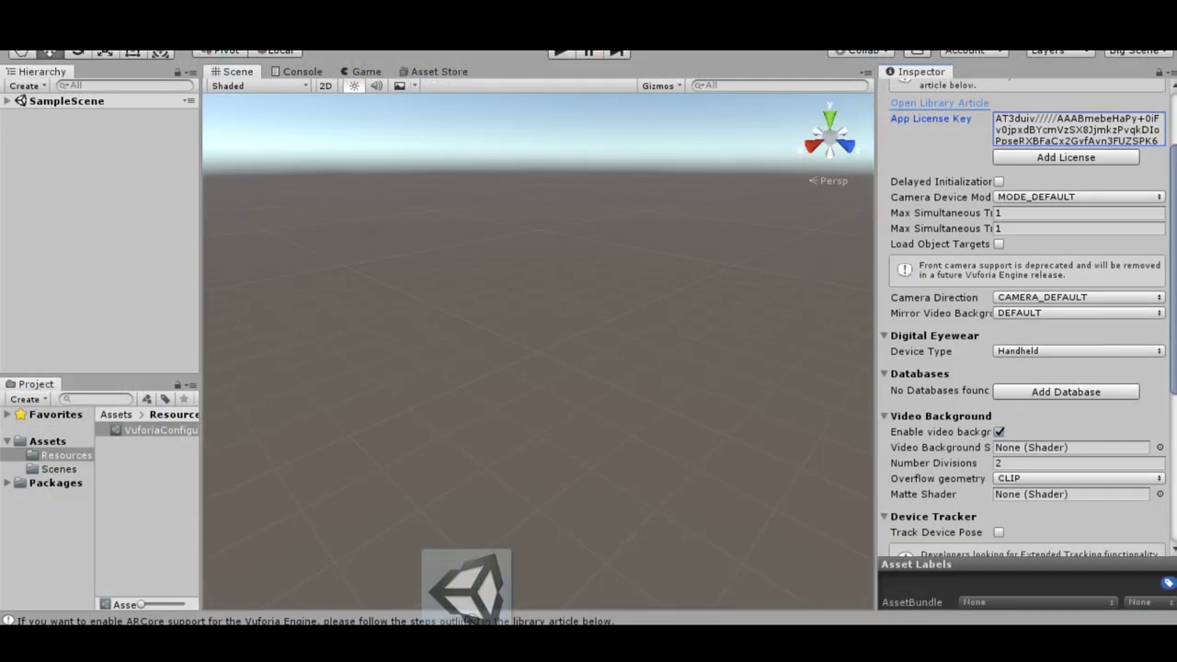
# Step: Import Images.unitypackage into Assets and confirm VuforiaConfiguration lists the Images database
pyautogui.moveTo(465, 602); pyautogui.dragTo(45, 442)
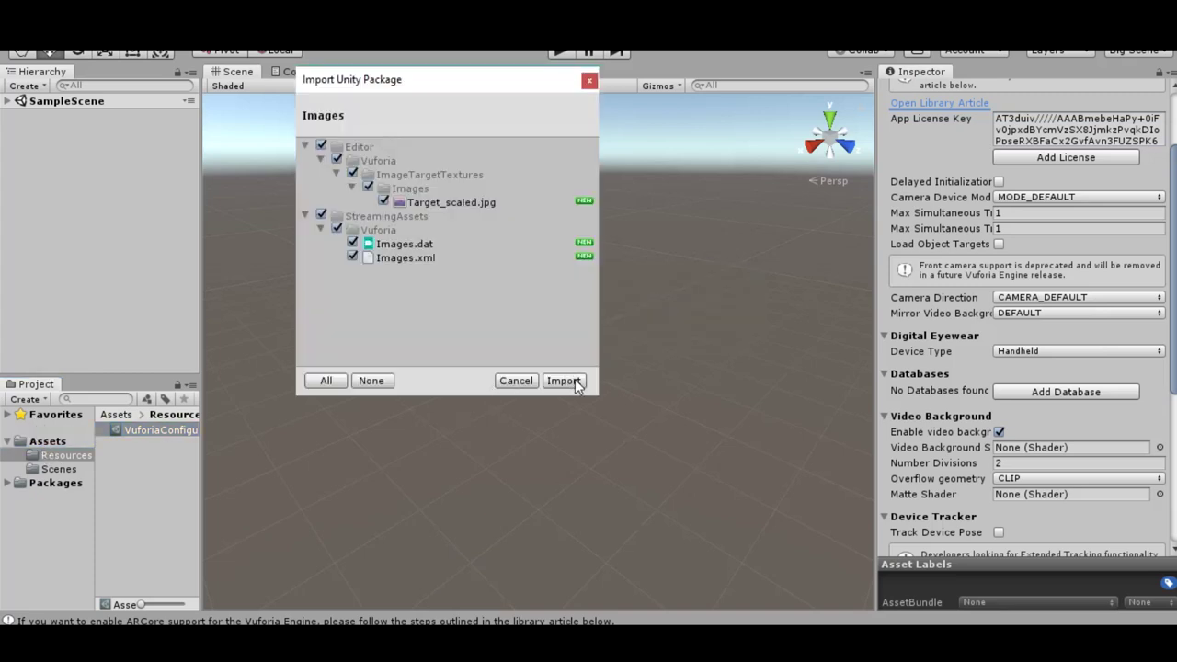
pyautogui.click(568, 381)
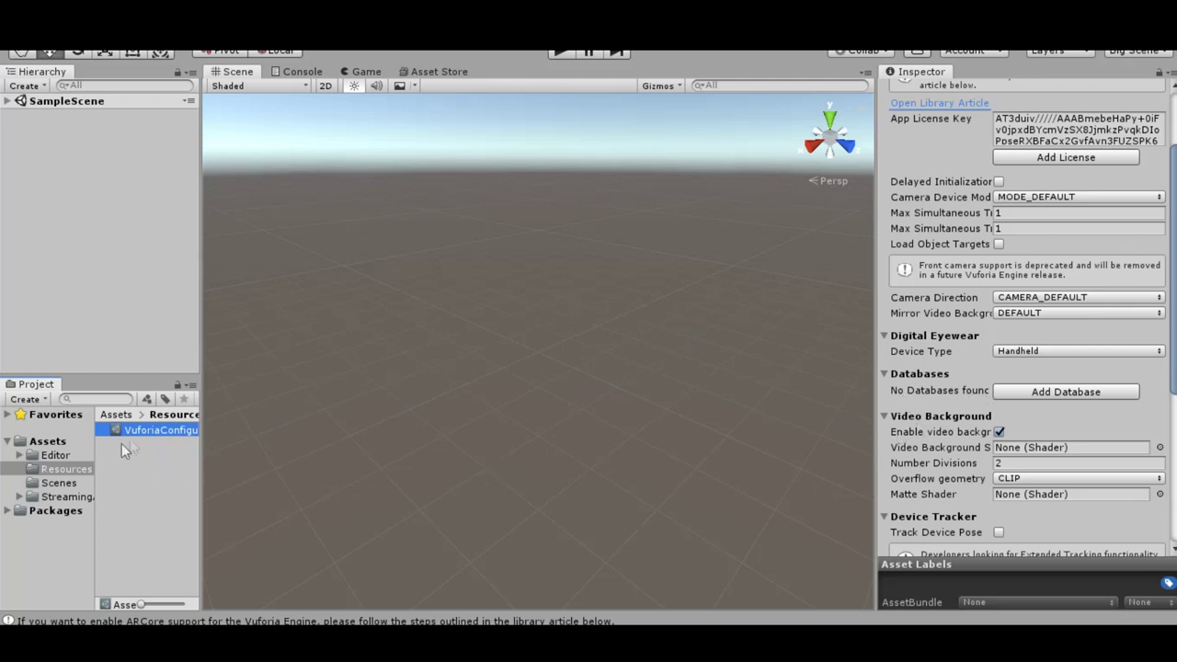
pyautogui.click(67, 467)
pyautogui.click(151, 452)
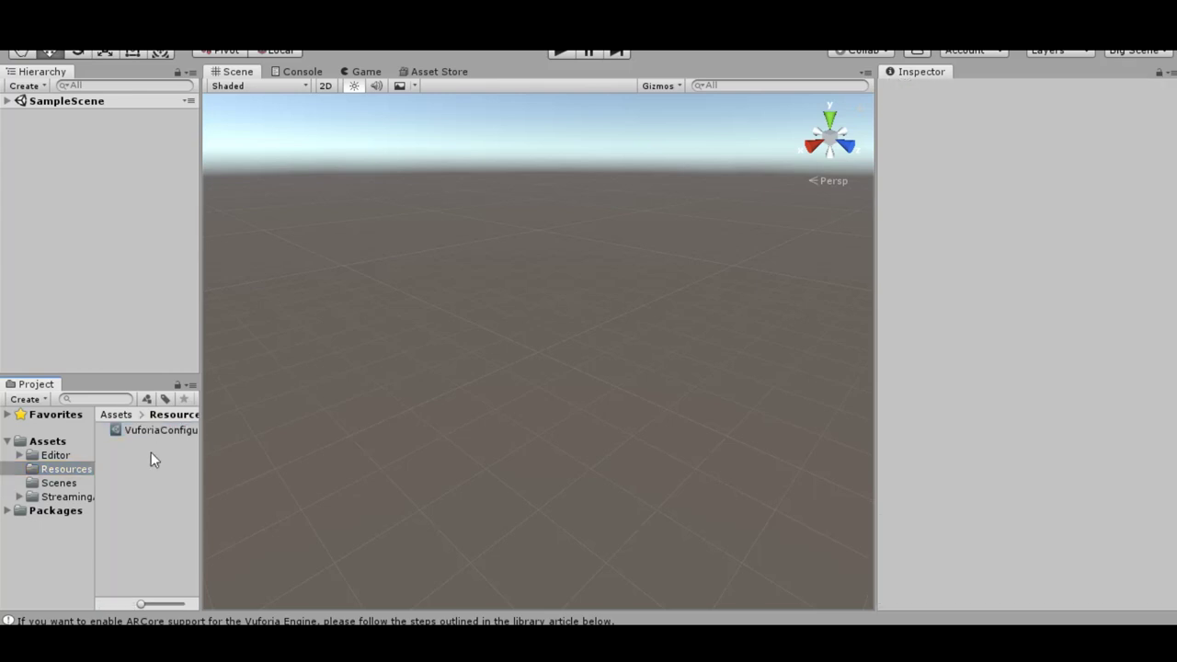
pyautogui.click(149, 432)
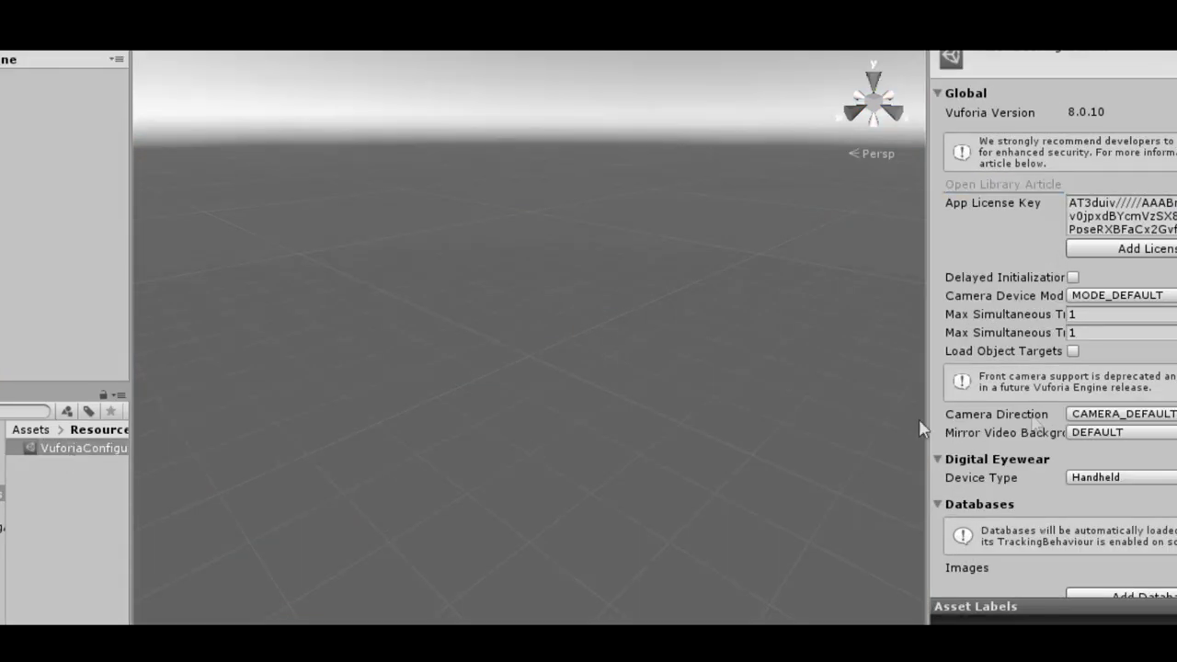
pyautogui.scroll(-2, 957, 432)
pyautogui.scroll(-2, 984, 399)
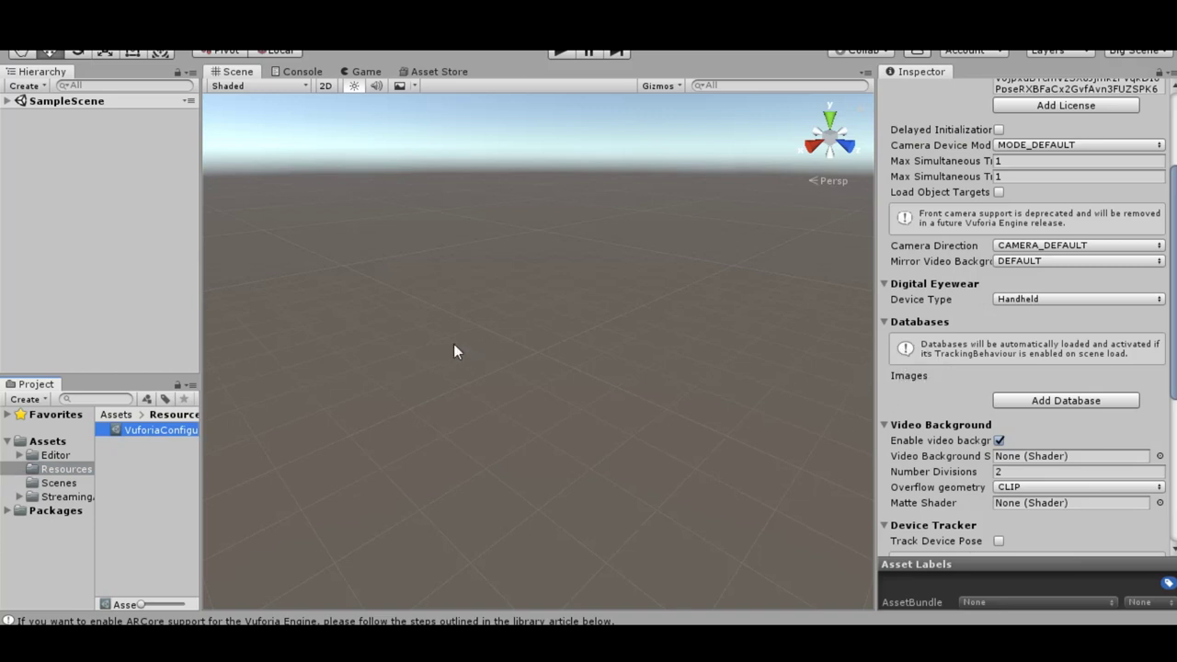
# Step: Add a Vuforia ARCamera with the Vuforia Engine assets, and delete the original Main Camera
pyautogui.click(9, 102)
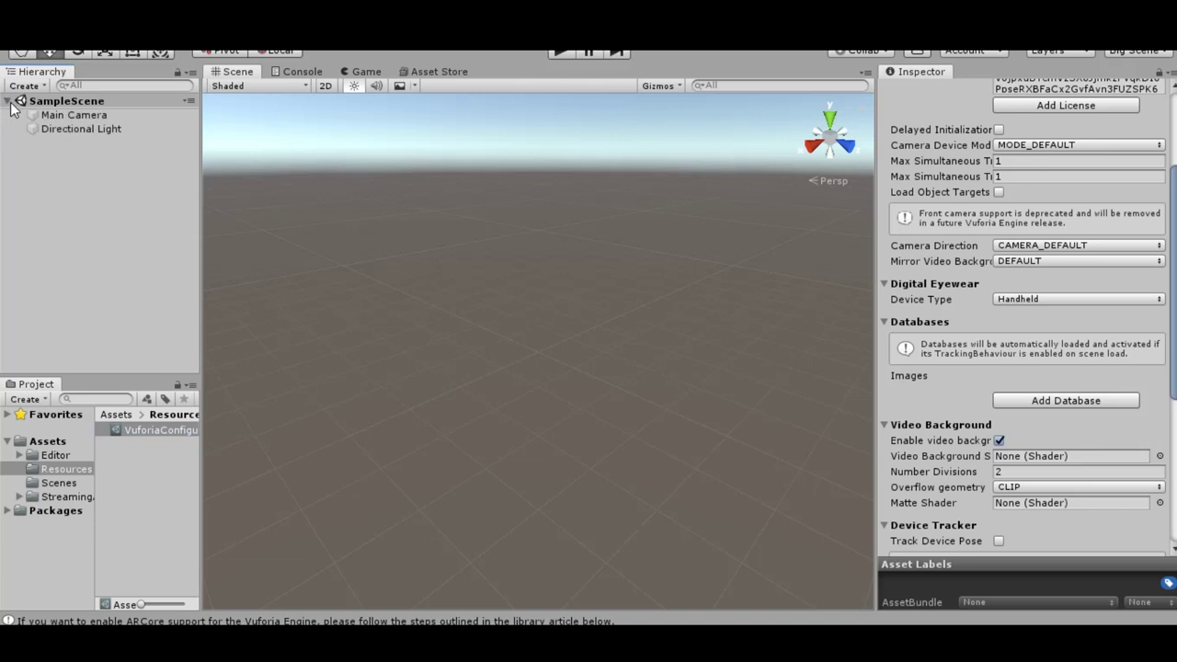
pyautogui.click(101, 189)
pyautogui.rightClick(80, 157)
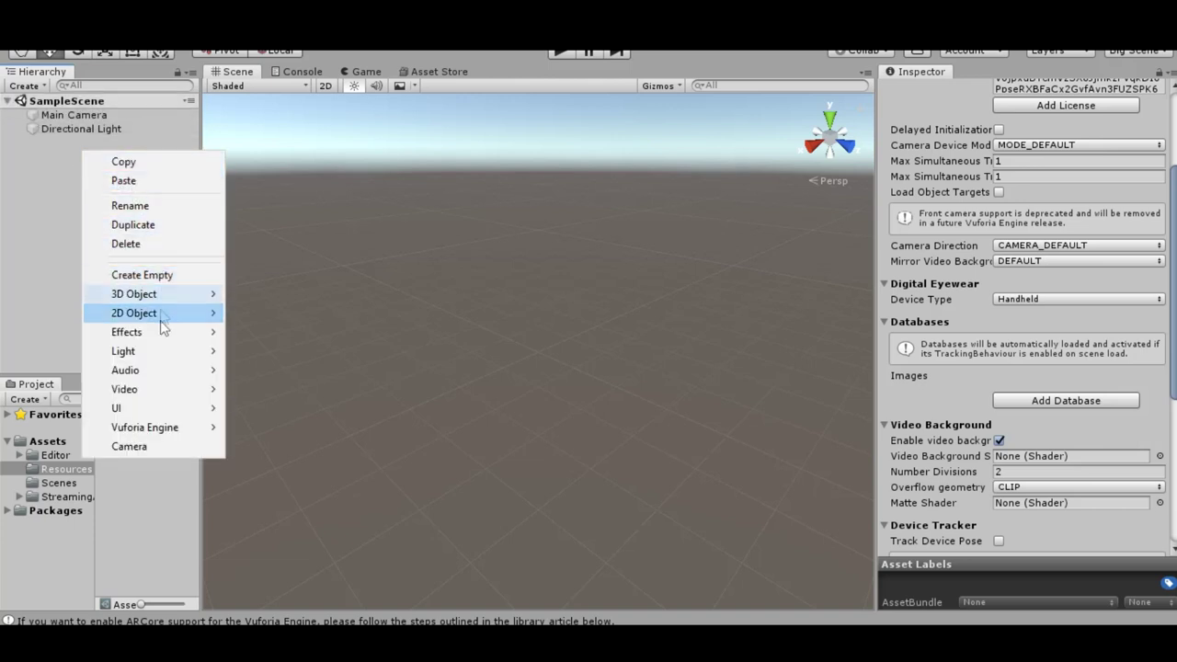
pyautogui.moveTo(184, 428)
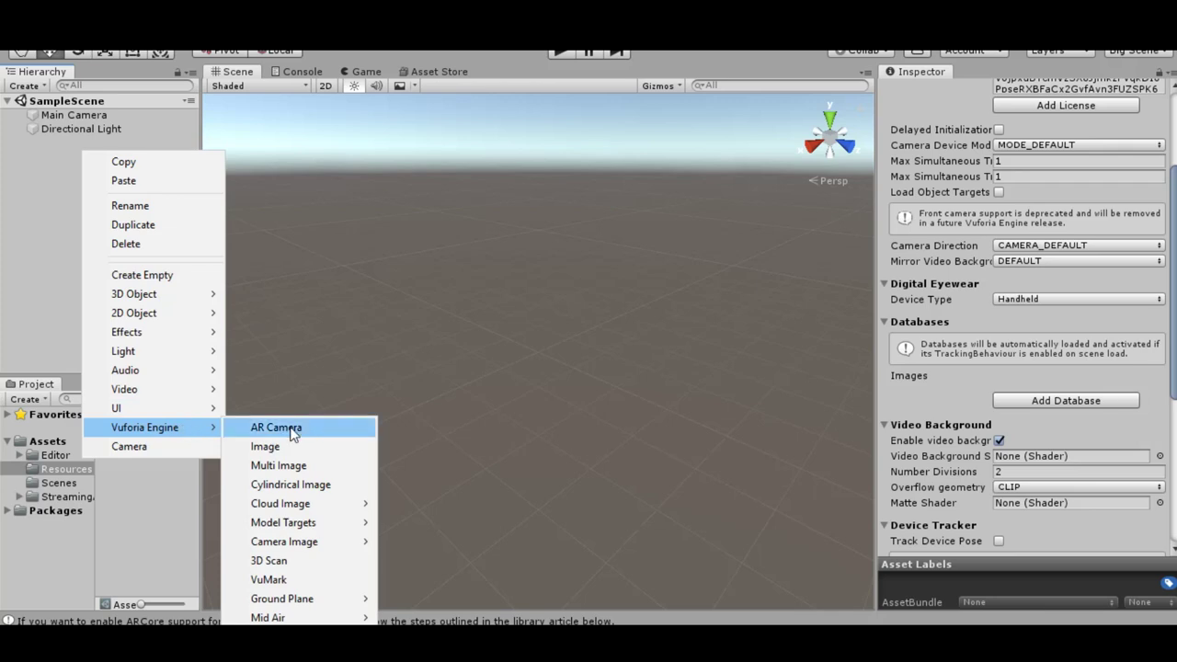
pyautogui.click(291, 428)
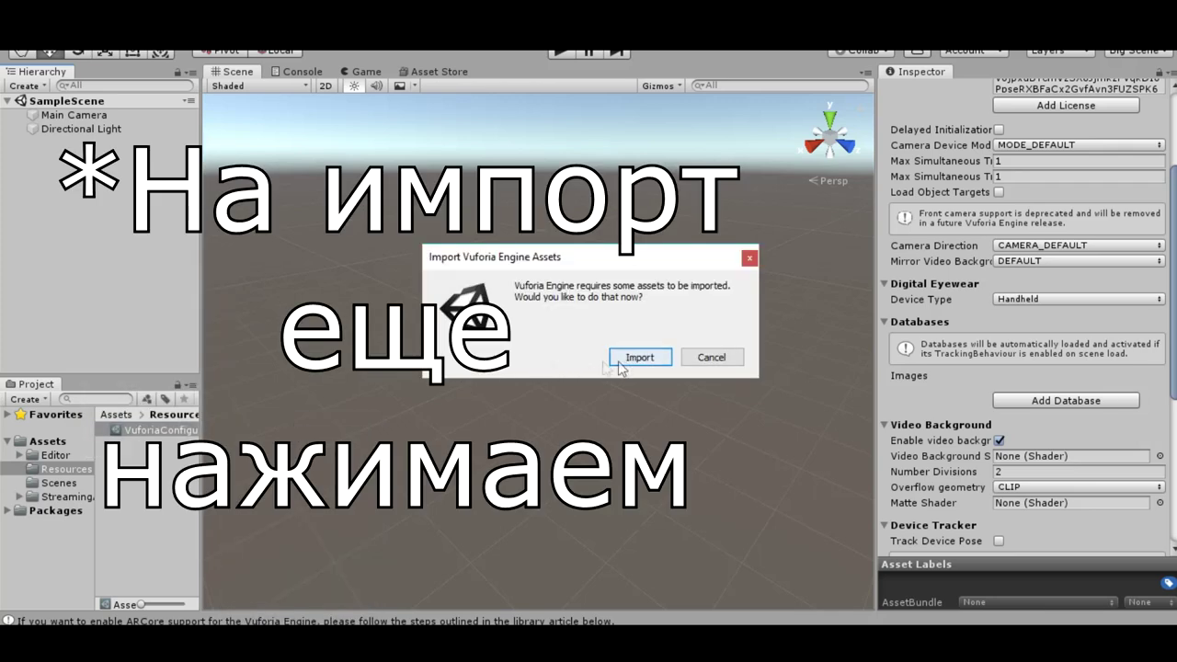
pyautogui.click(632, 358)
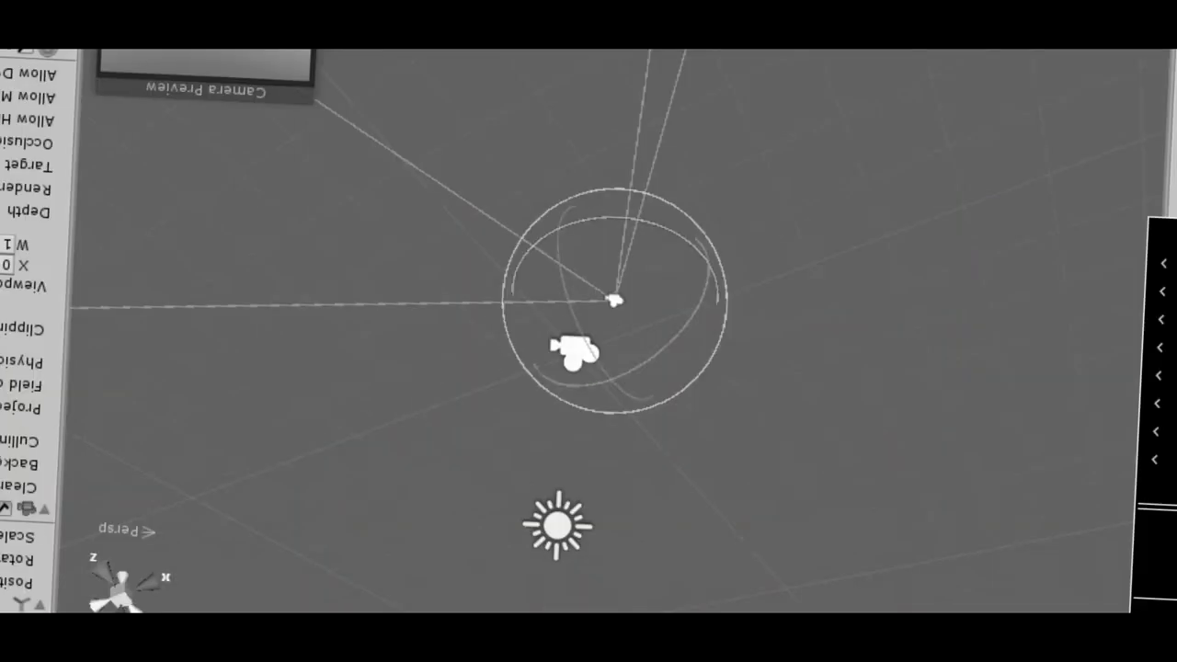
pyautogui.rightClick(70, 129)
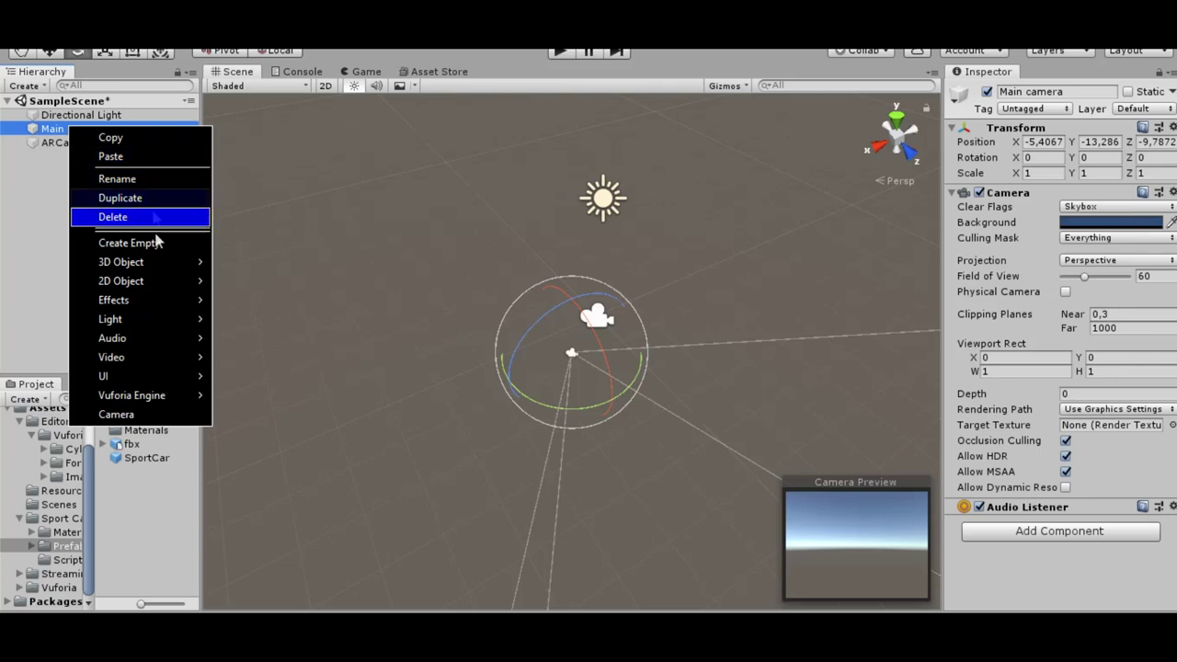
pyautogui.click(118, 216)
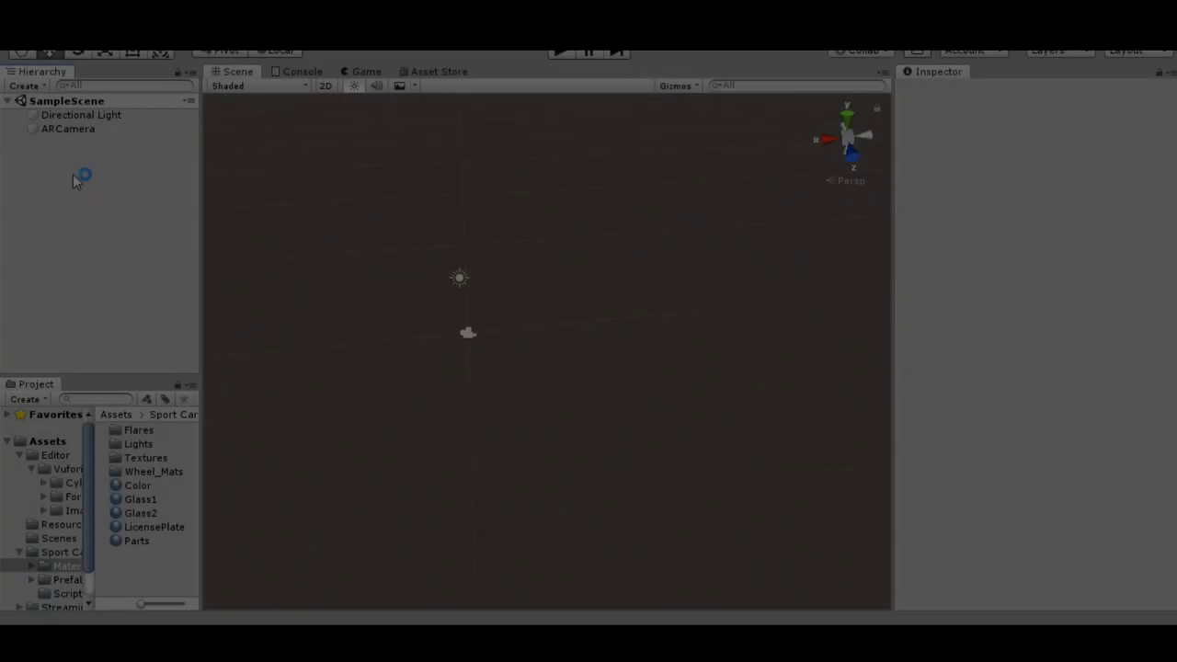
# Step: Add a Vuforia ImageTarget using the pebbles Target from the Images database
pyautogui.rightClick(77, 176)
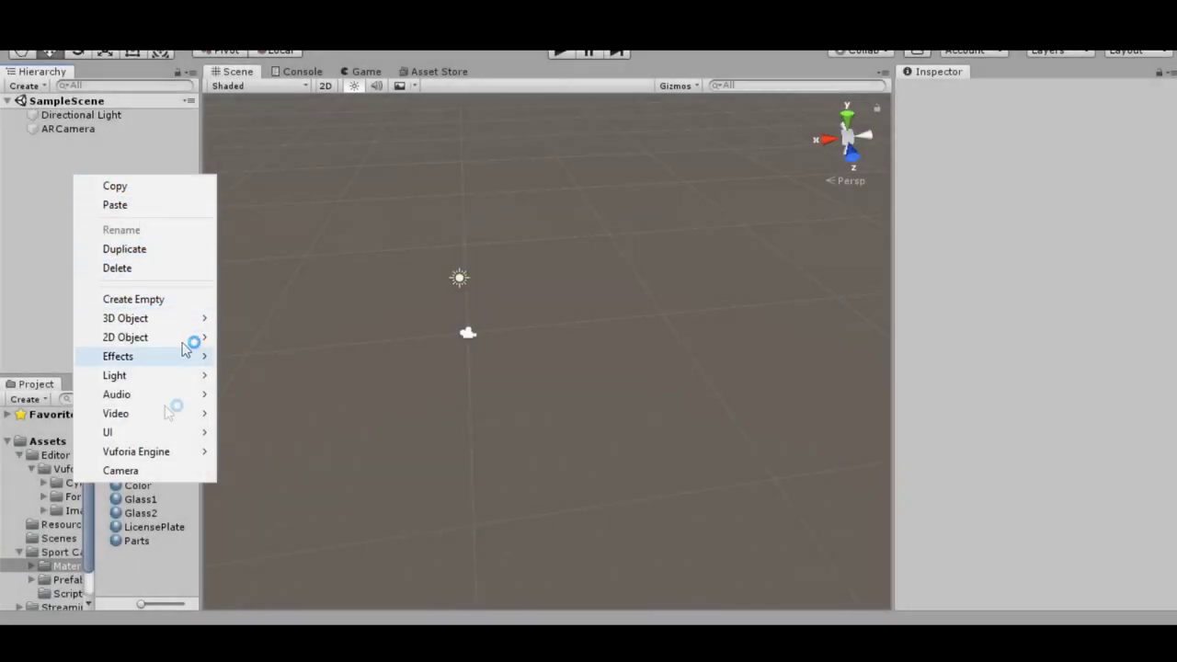
pyautogui.moveTo(158, 453)
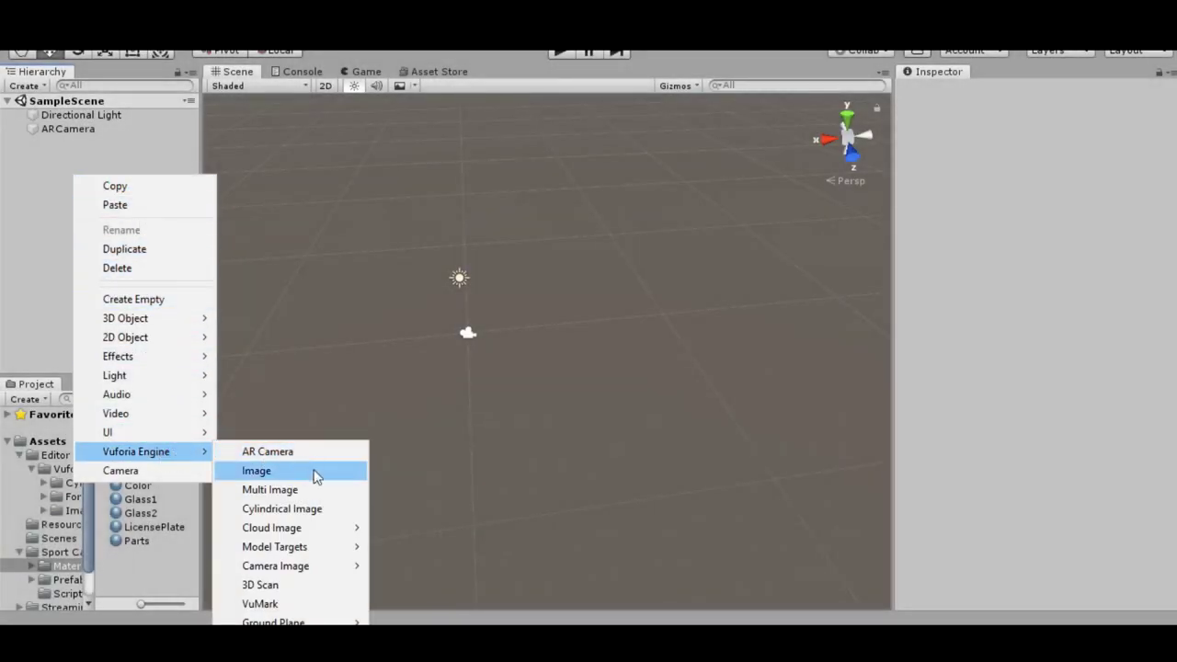
pyautogui.click(276, 480)
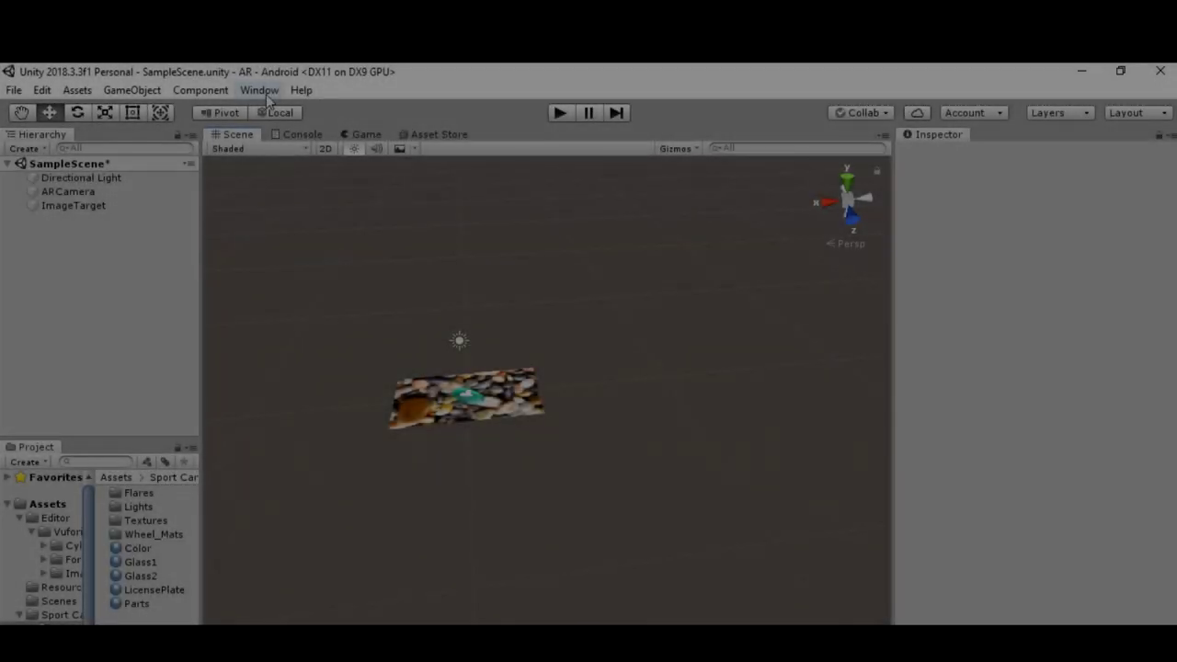
pyautogui.click(259, 90)
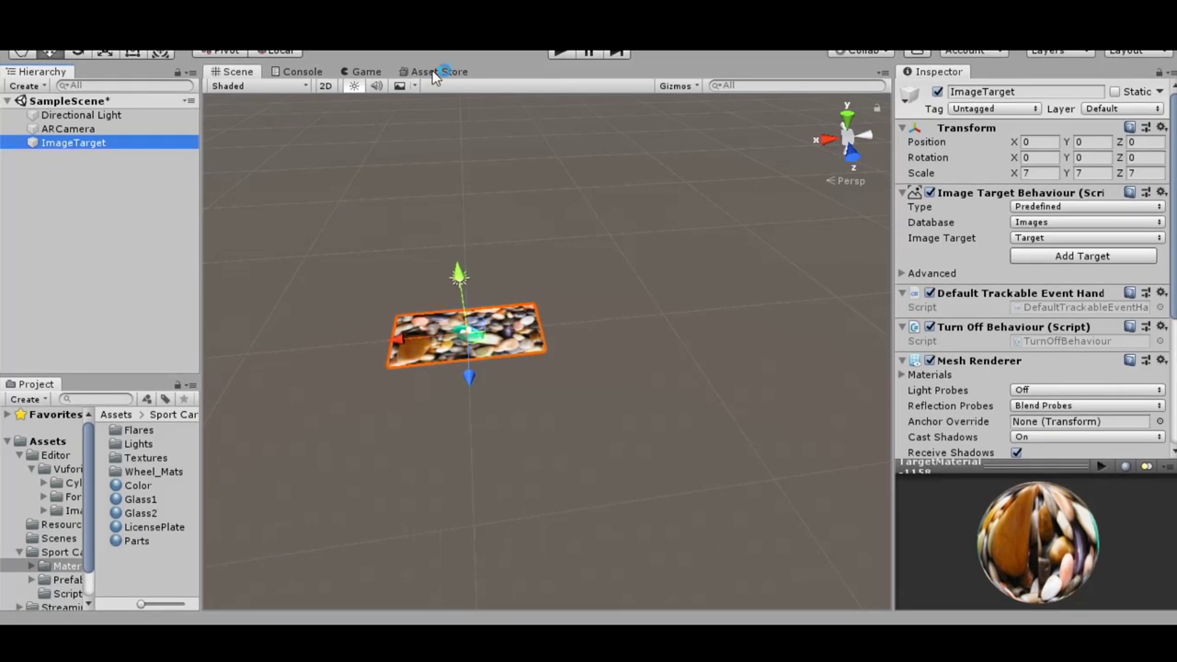
# Step: Search the Asset Store for 'sport car' and import the free Sport Car - 3D model package
pyautogui.click(432, 70)
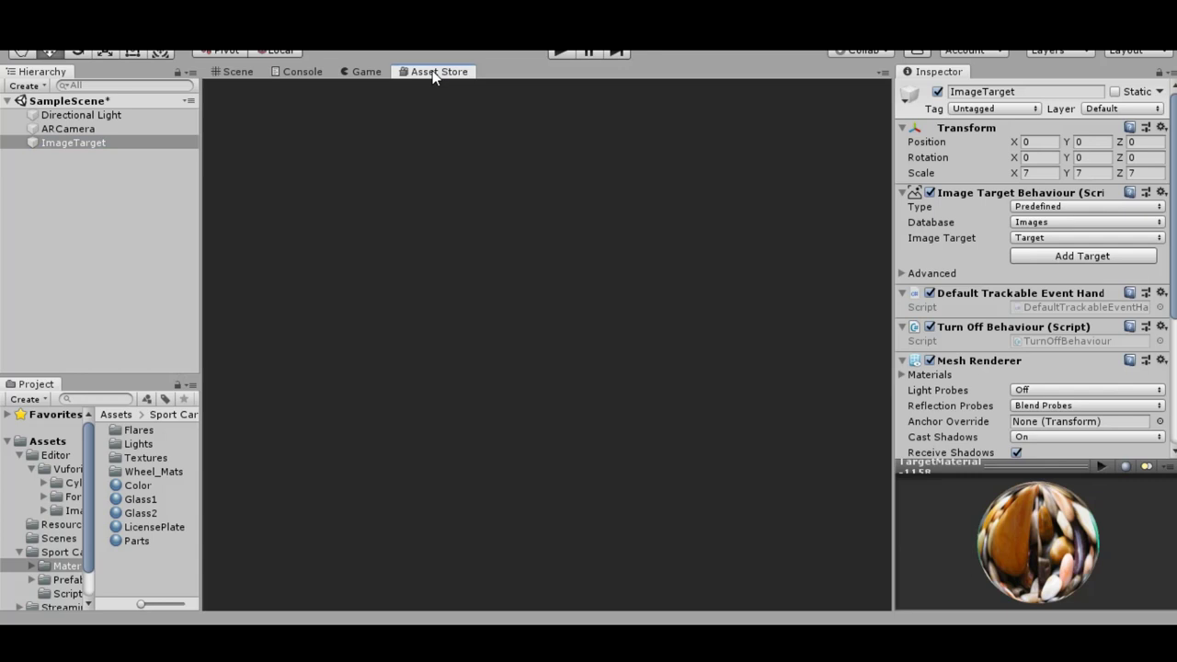
pyautogui.write('sport car')
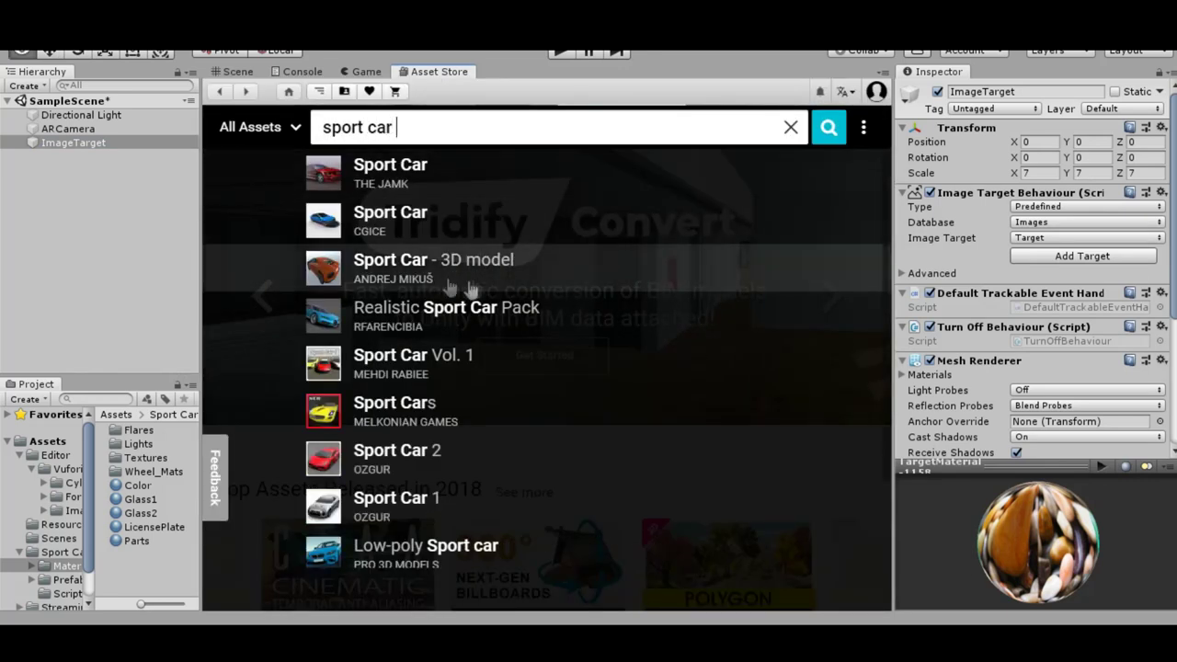
pyautogui.click(445, 272)
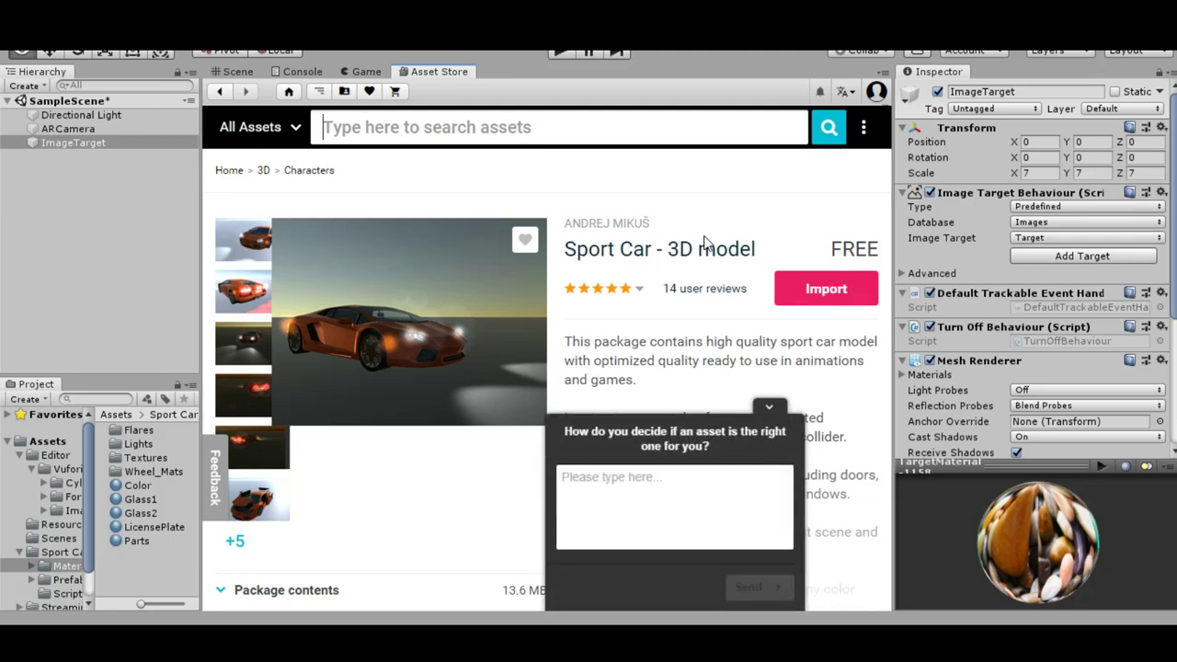
pyautogui.click(769, 405)
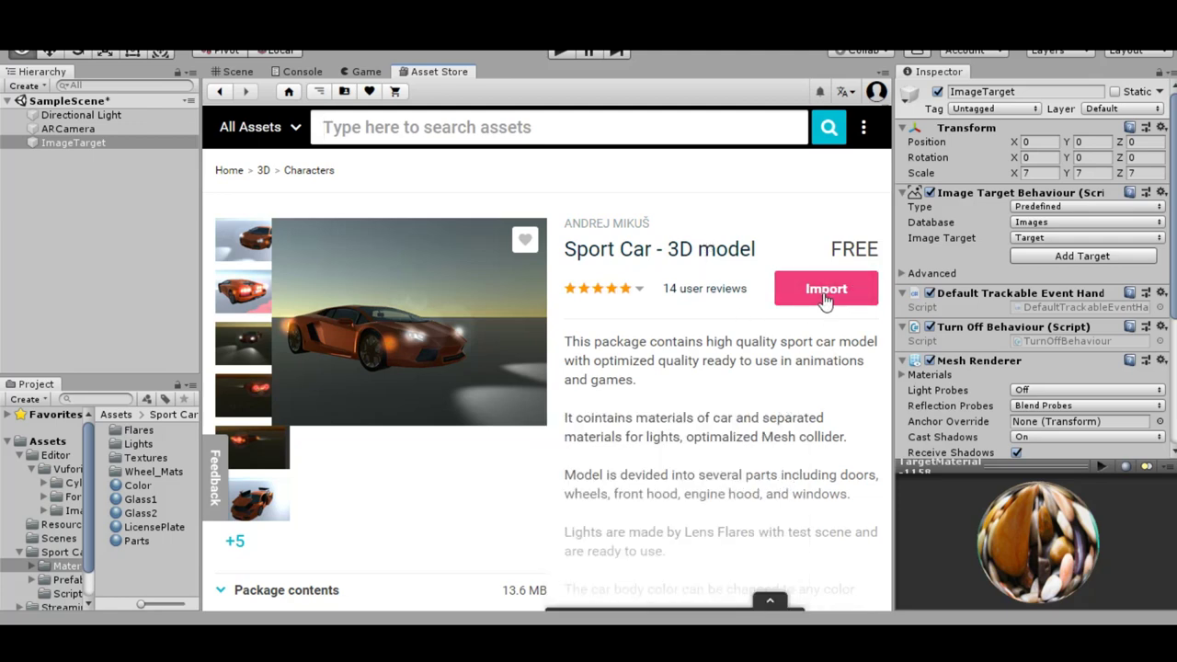
pyautogui.click(825, 291)
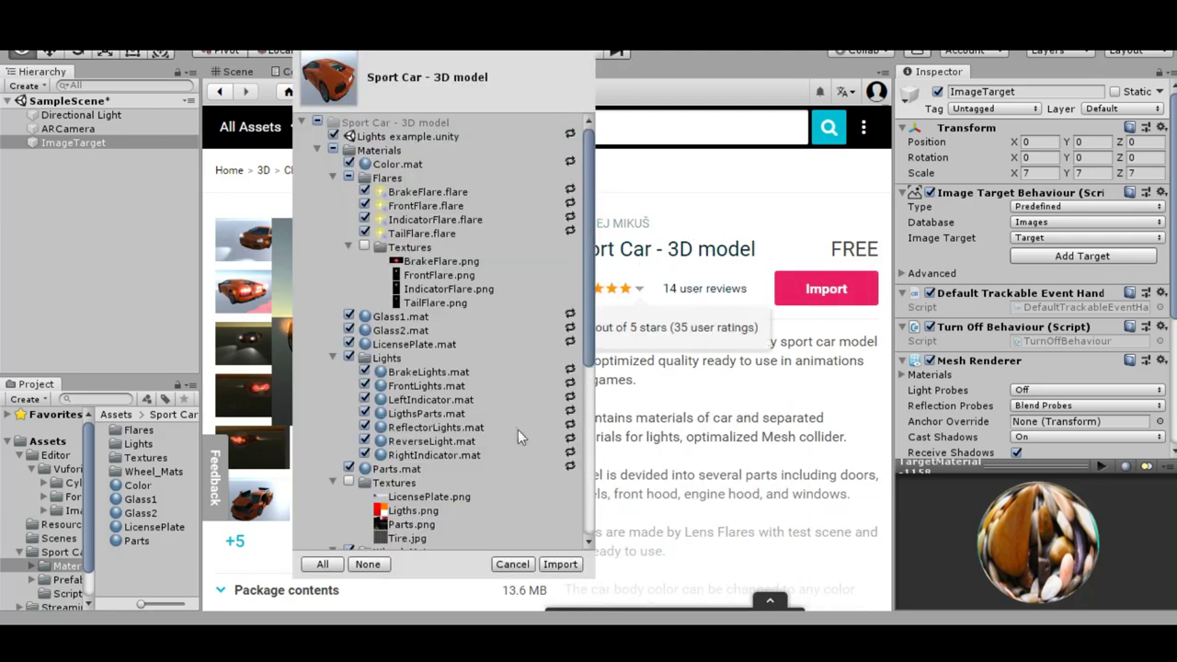
pyautogui.click(560, 565)
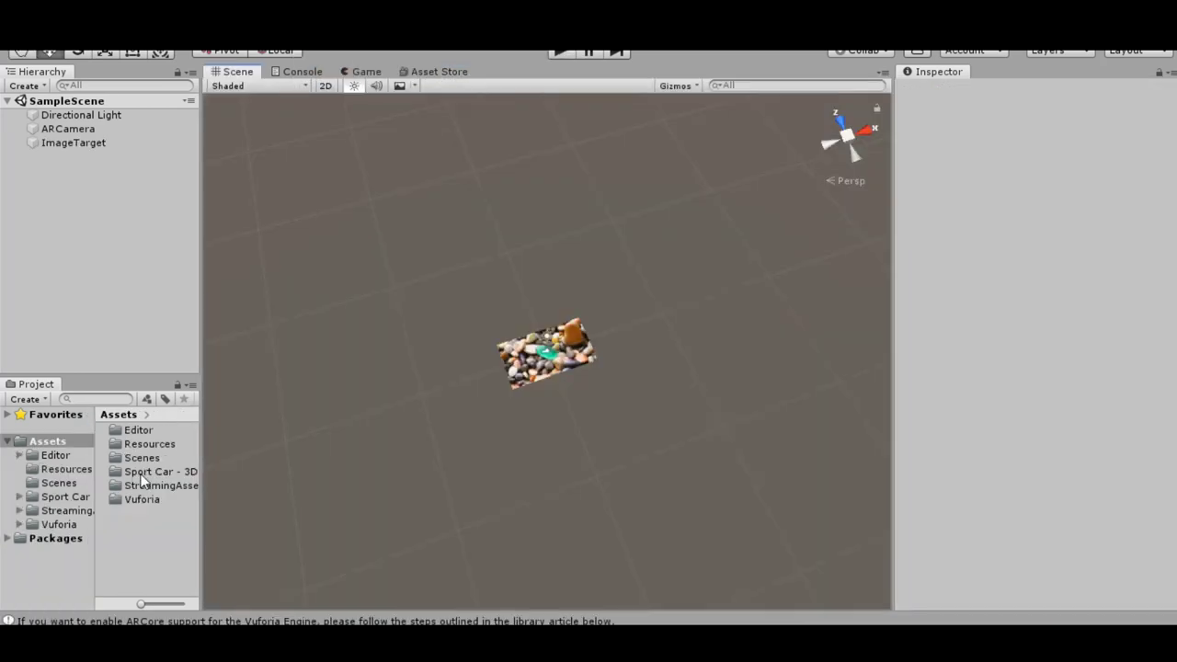
pyautogui.click(142, 474)
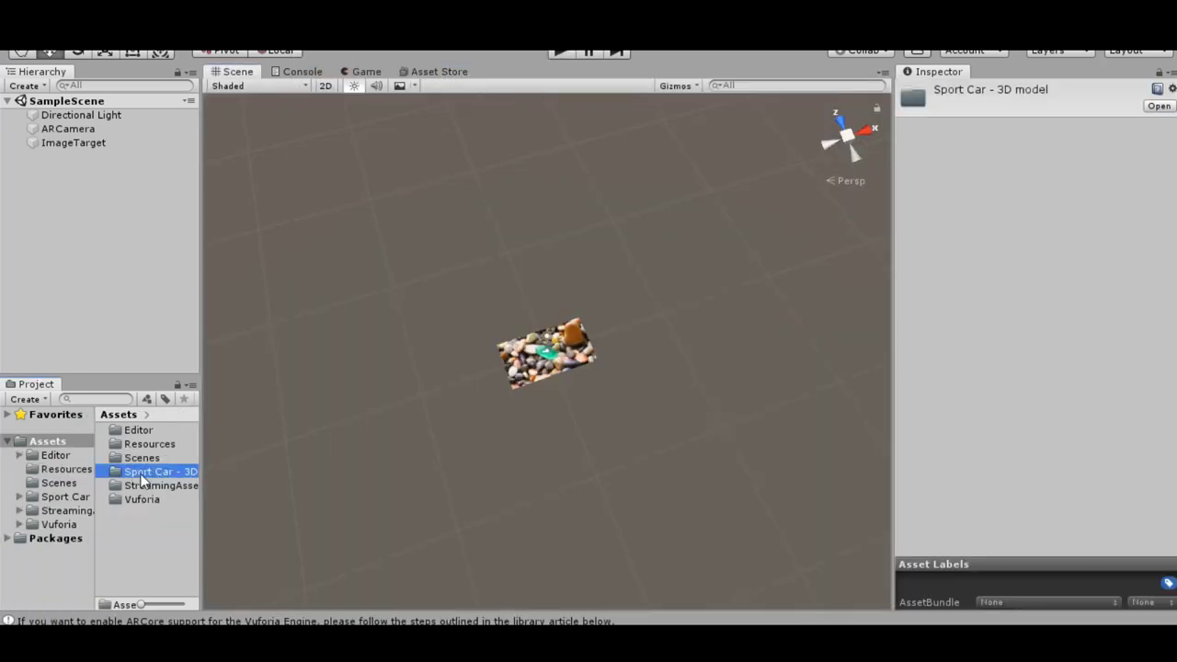
# Step: Place the SportCar prefab from Sport Car > Prefabs under the ImageTarget
pyautogui.doubleClick(141, 474)
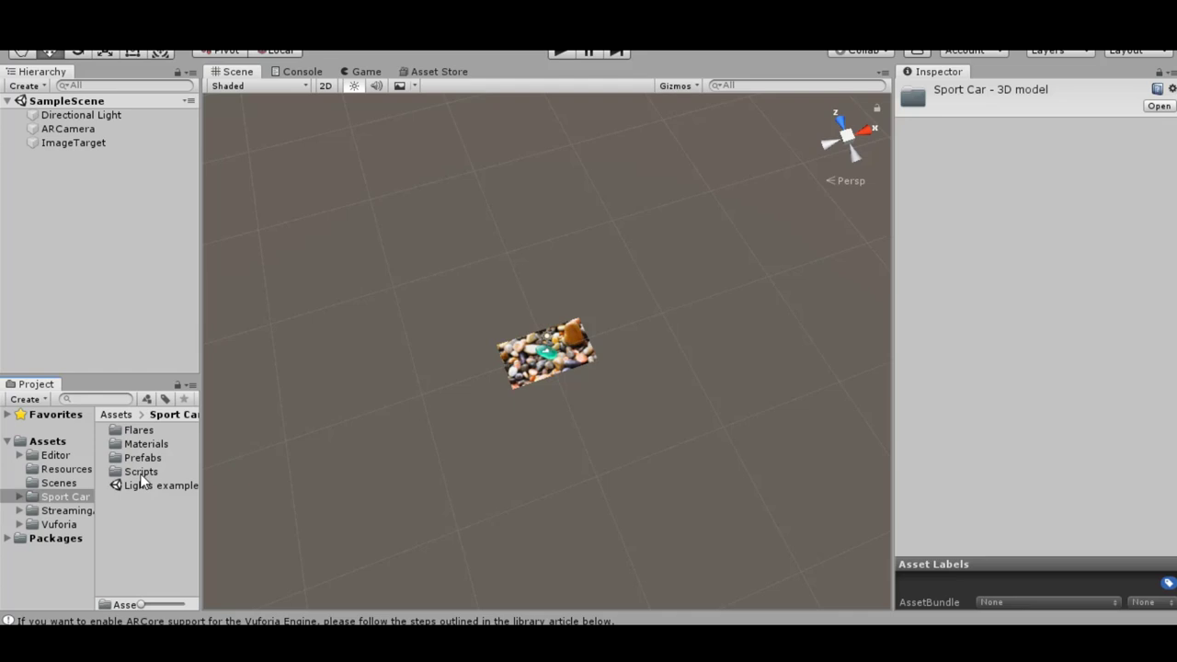
pyautogui.doubleClick(142, 459)
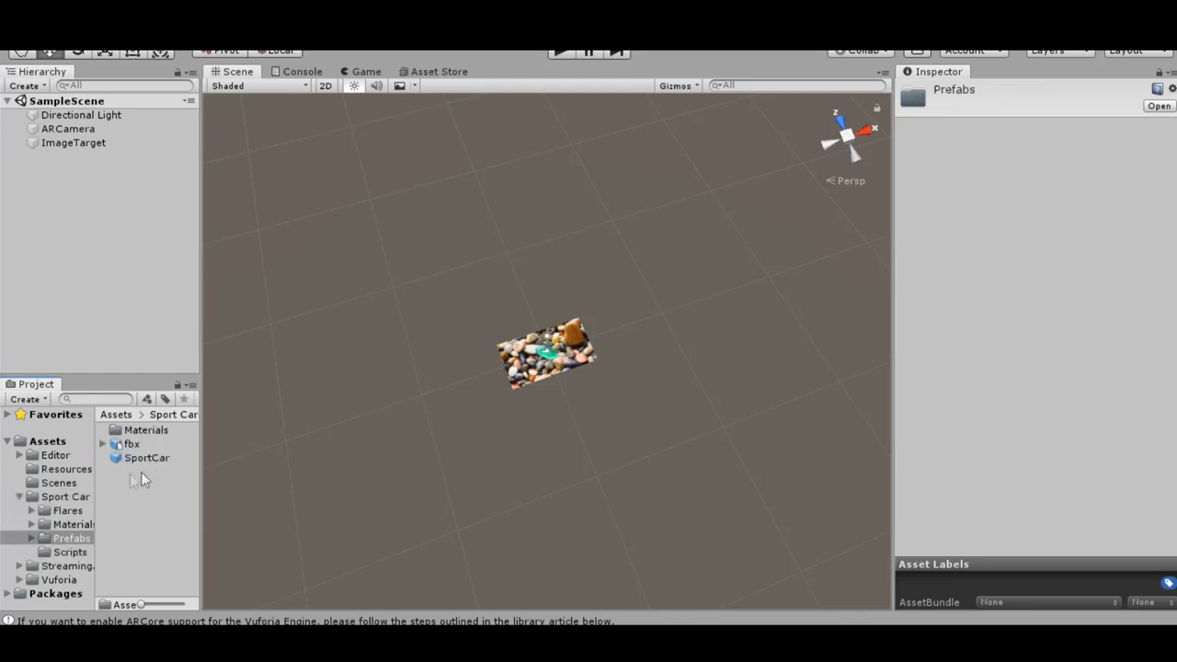
pyautogui.click(126, 461)
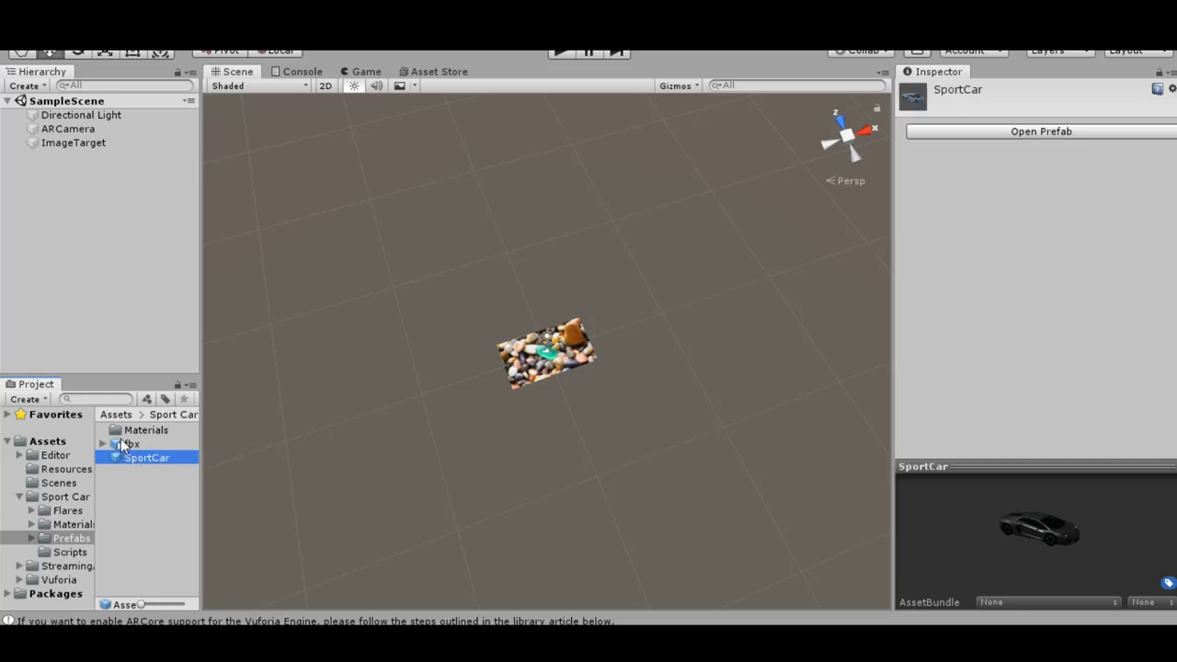
pyautogui.moveTo(140, 459)
pyautogui.mouseDown()
pyautogui.moveTo(76, 235)
pyautogui.moveTo(69, 151)
pyautogui.mouseUp()
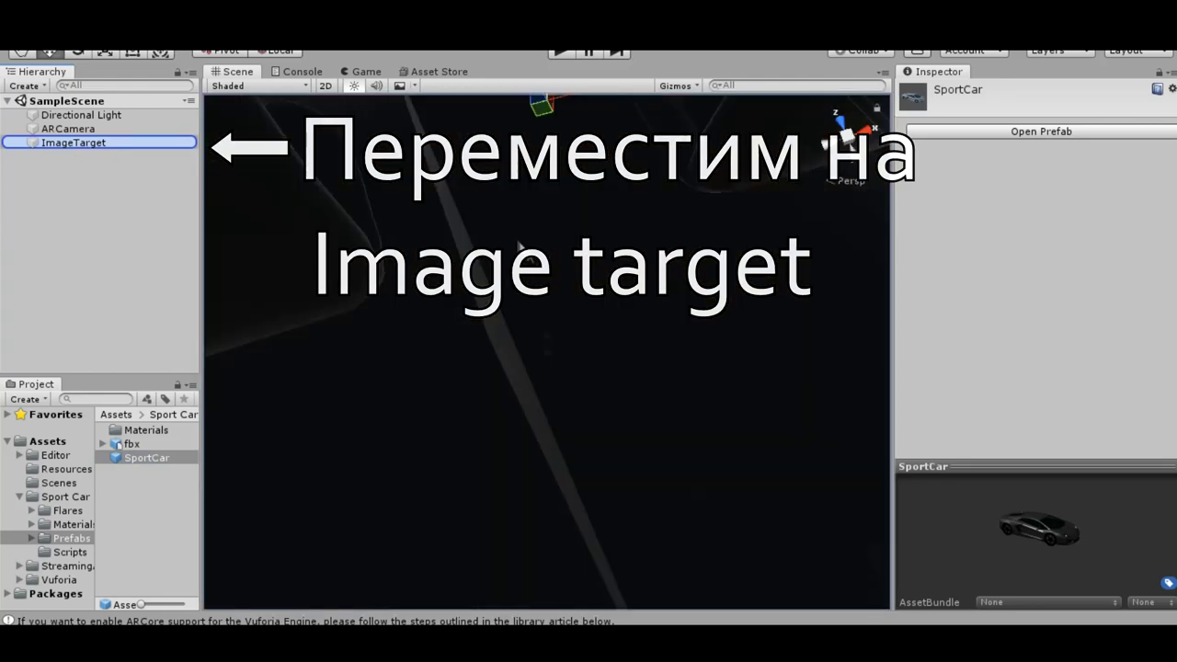
# Step: Scale the car to about 0.12, lower it onto the image, and rotate it about 30° on Y
pyautogui.scroll(-5, 536, 326)
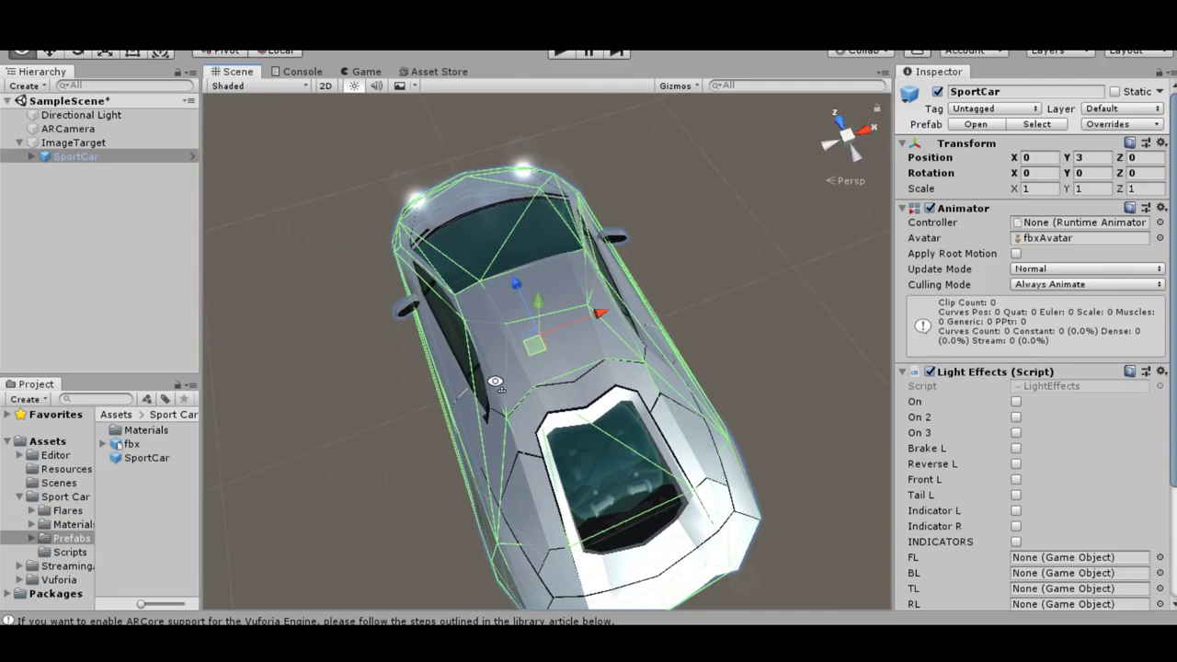
pyautogui.keyDown('alt'); pyautogui.moveTo(537, 327); pyautogui.dragTo(768, 258); pyautogui.keyUp('alt')
pyautogui.press('r')
pyautogui.moveTo(557, 301); pyautogui.dragTo(604, 351)
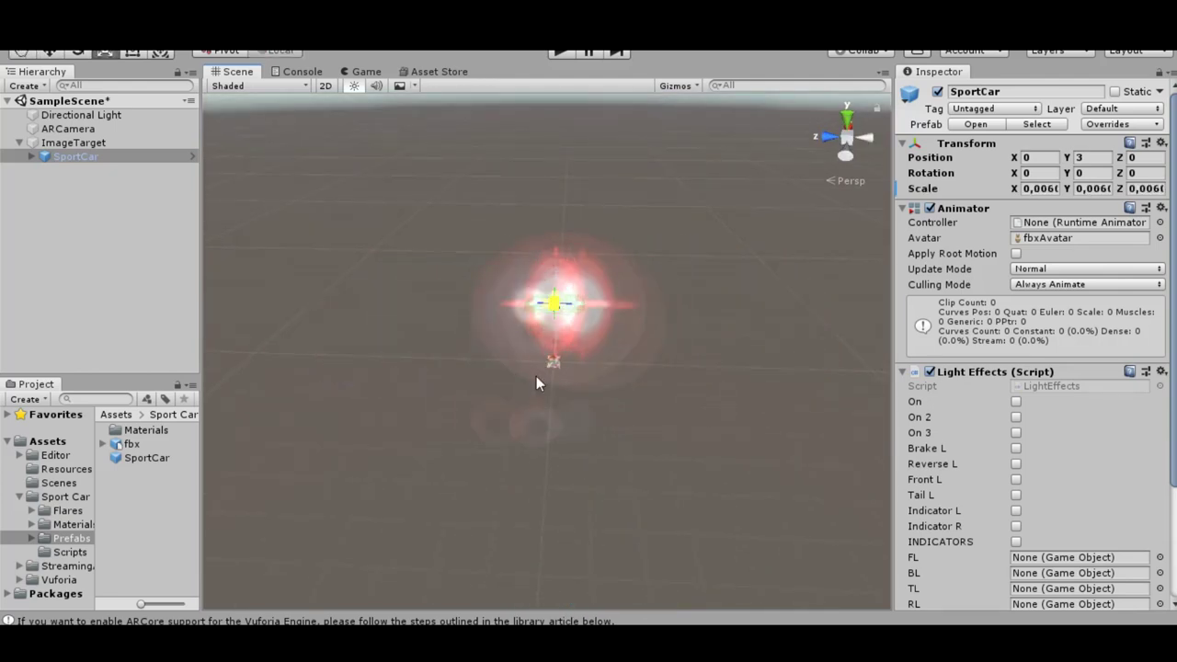
pyautogui.moveTo(572, 294); pyautogui.dragTo(585, 417)
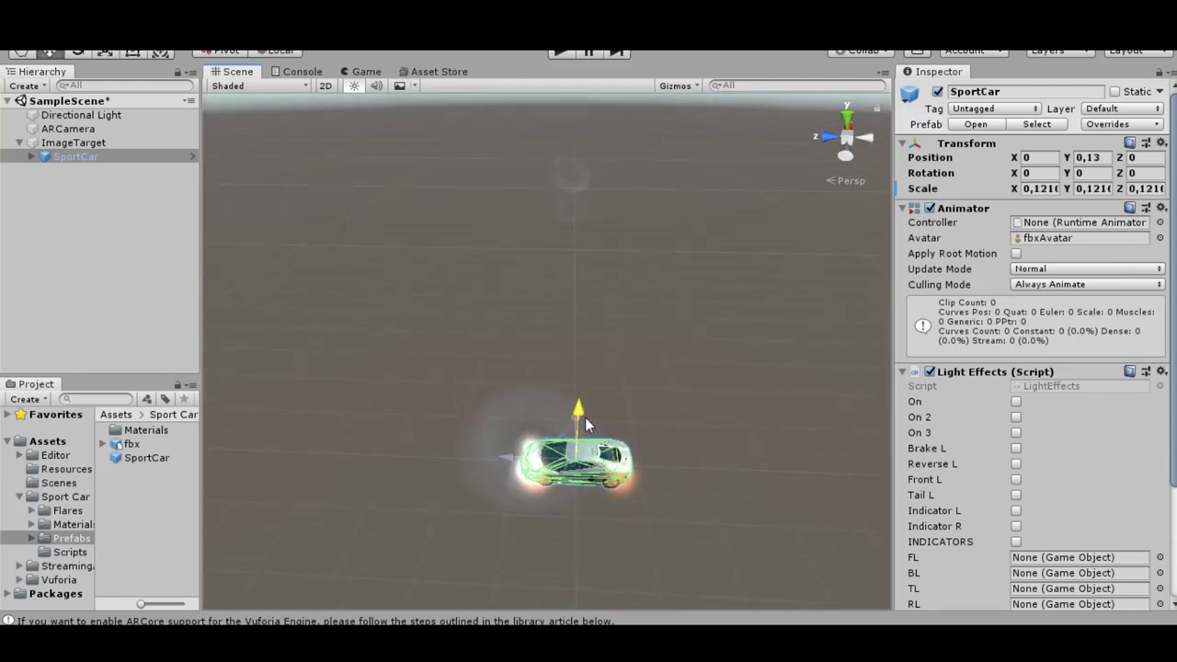
pyautogui.moveTo(722, 349)
pyautogui.mouseDown()
pyautogui.moveTo(536, 442)
pyautogui.moveTo(570, 437)
pyautogui.mouseUp()
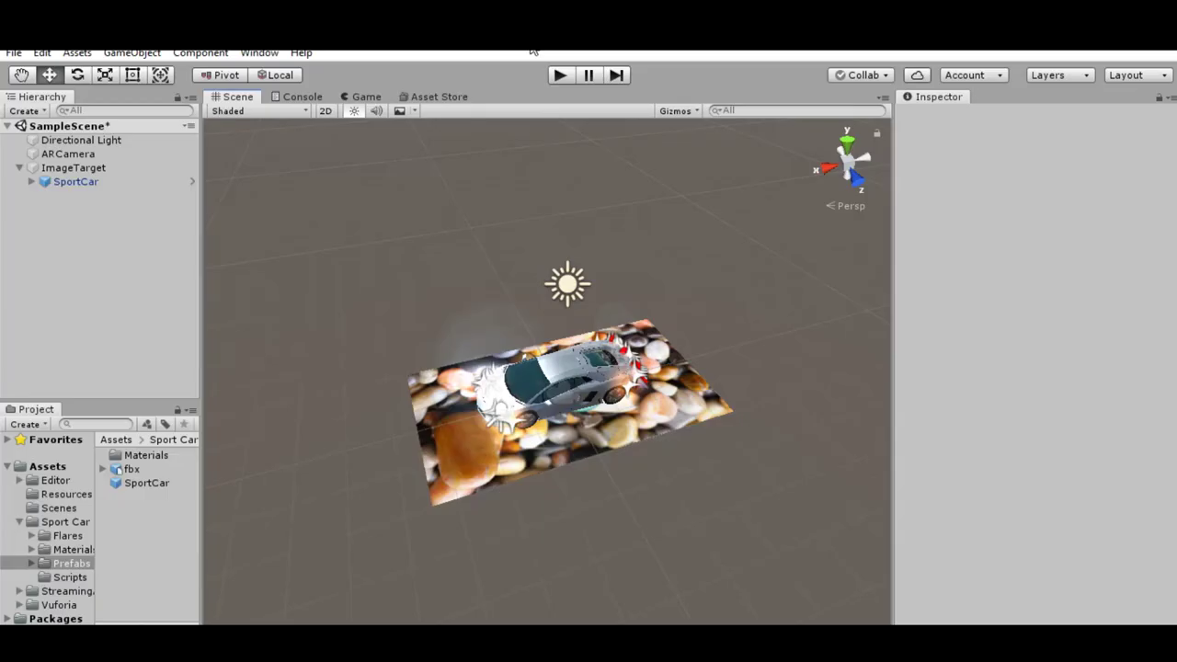
# Step: Check the Android SDK location and embedded JDK setting in Preferences > External Tools
pyautogui.click(13, 52)
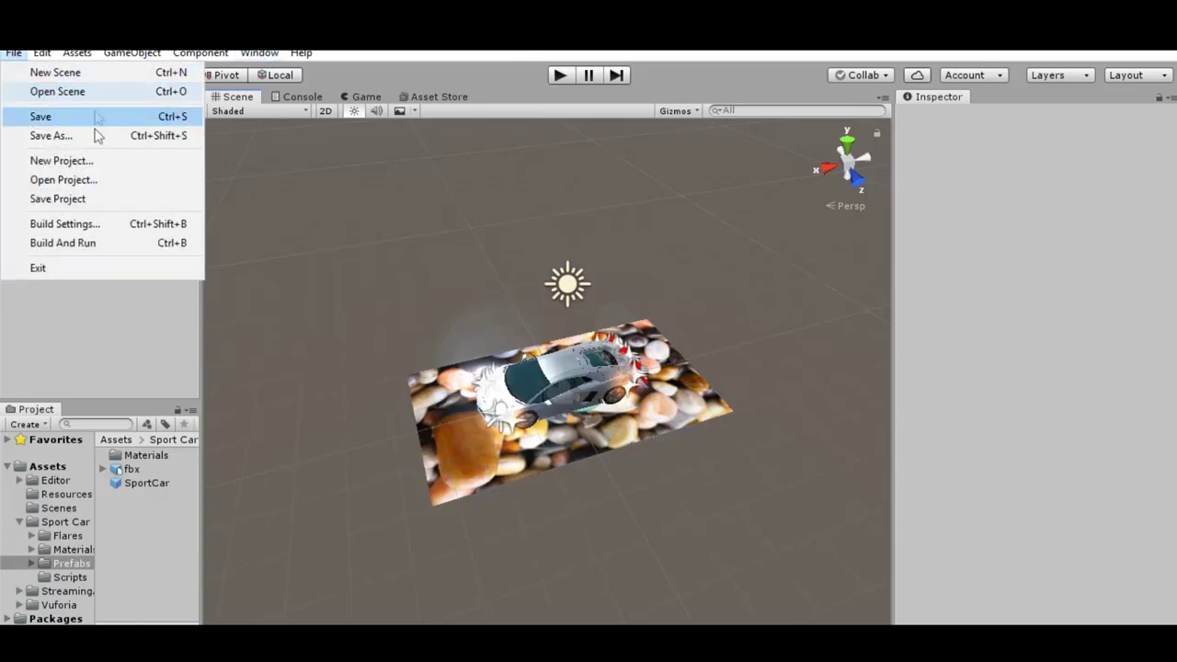
pyautogui.click(92, 223)
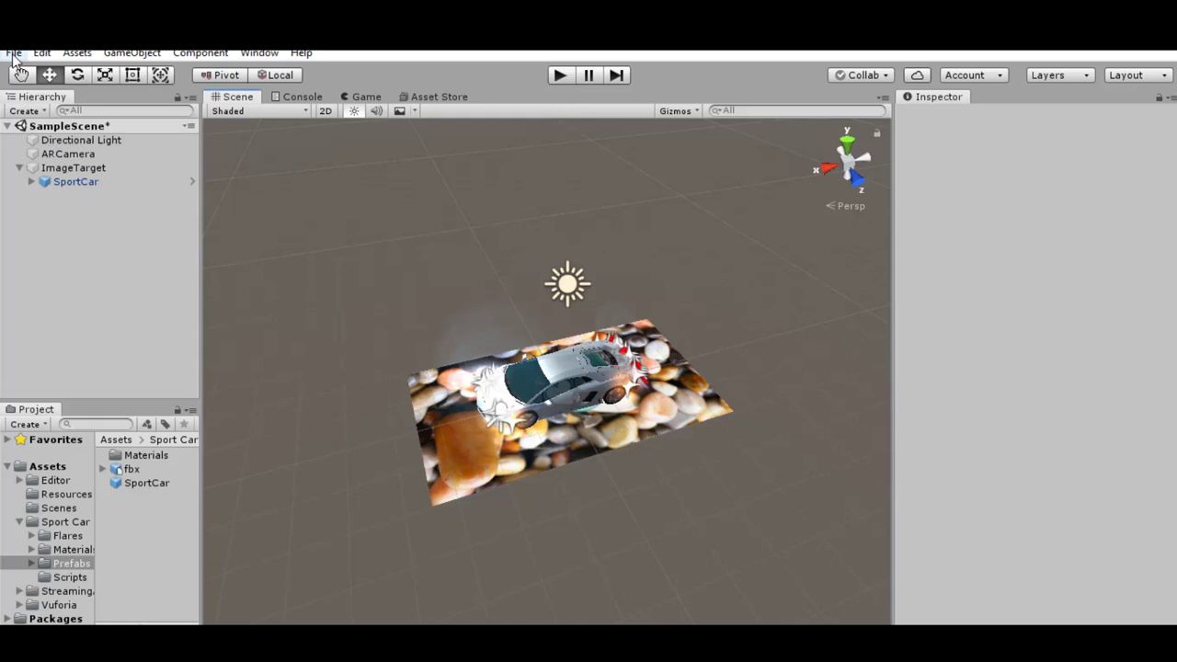
pyautogui.click(41, 53)
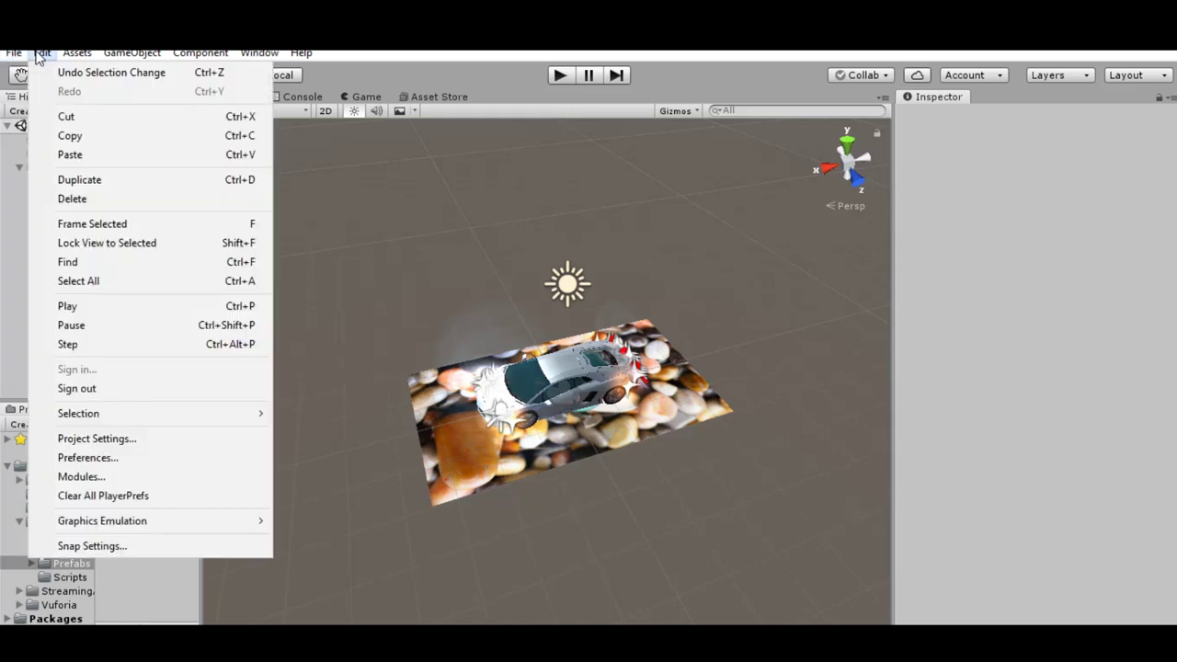
pyautogui.click(170, 463)
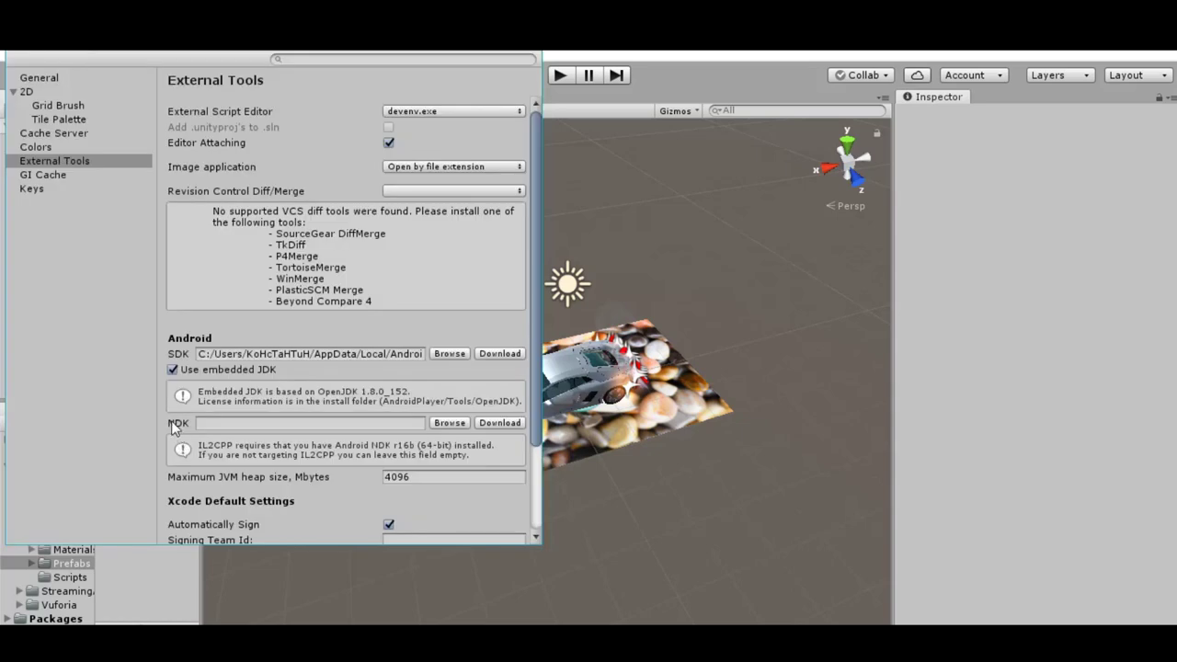
pyautogui.click(53, 166)
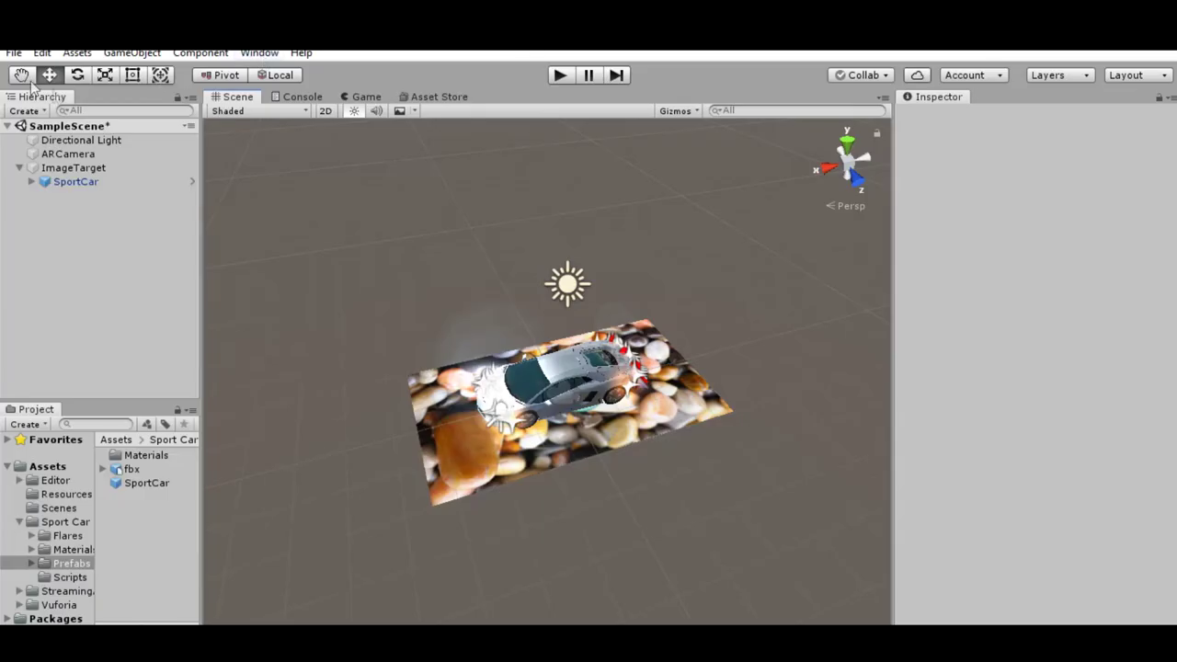
# Step: Add Scenes/SampleScene to Build Settings and build the Android app as AR.apk
pyautogui.click(14, 52)
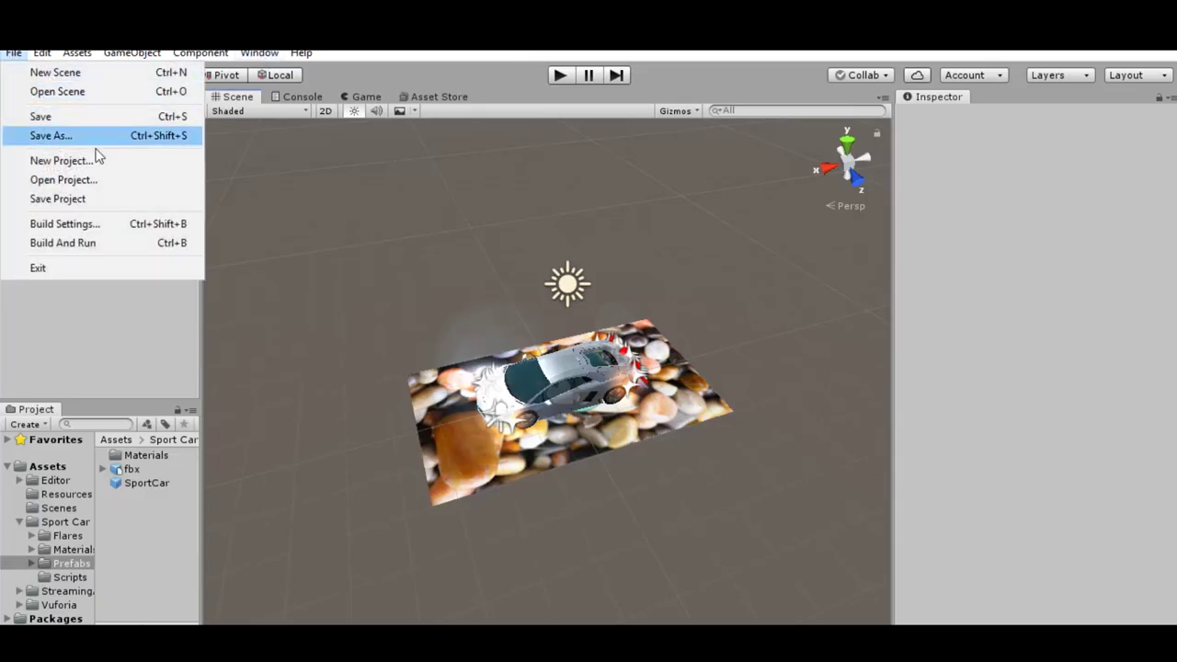
pyautogui.click(92, 223)
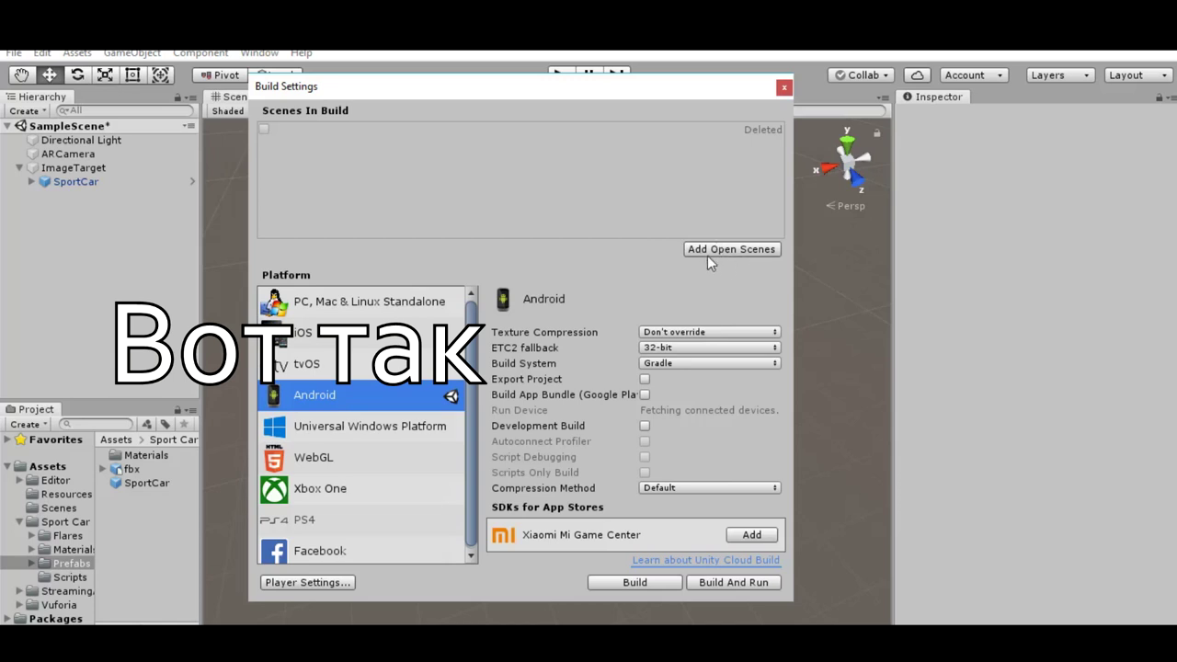
pyautogui.click(712, 251)
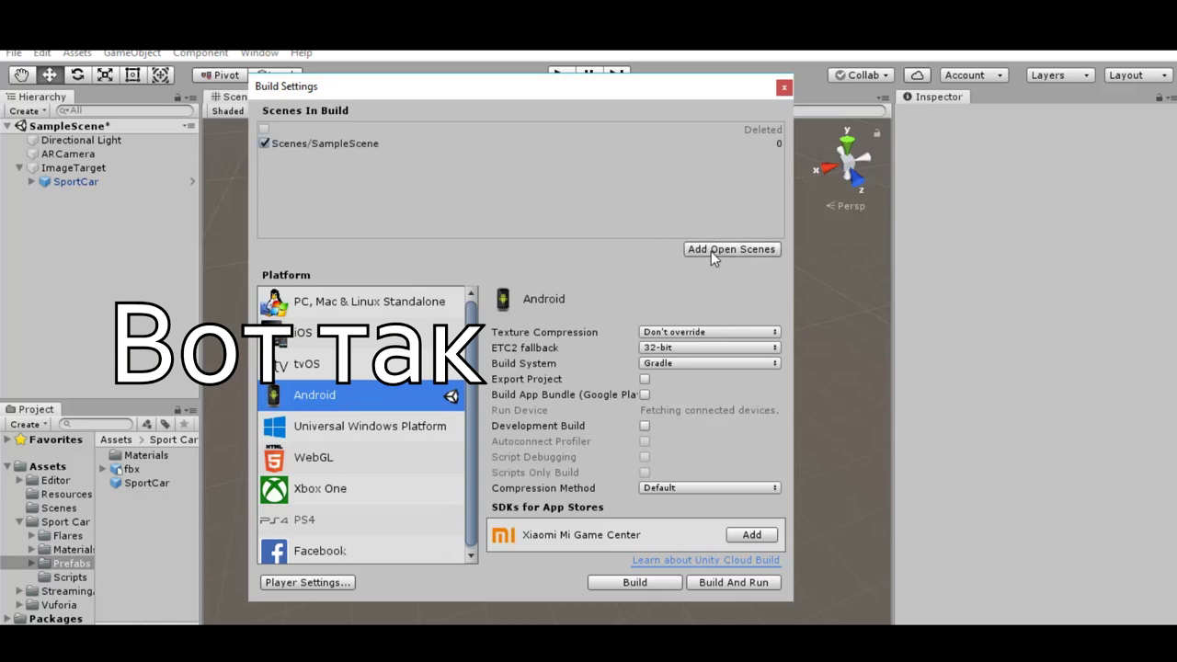
pyautogui.click(650, 580)
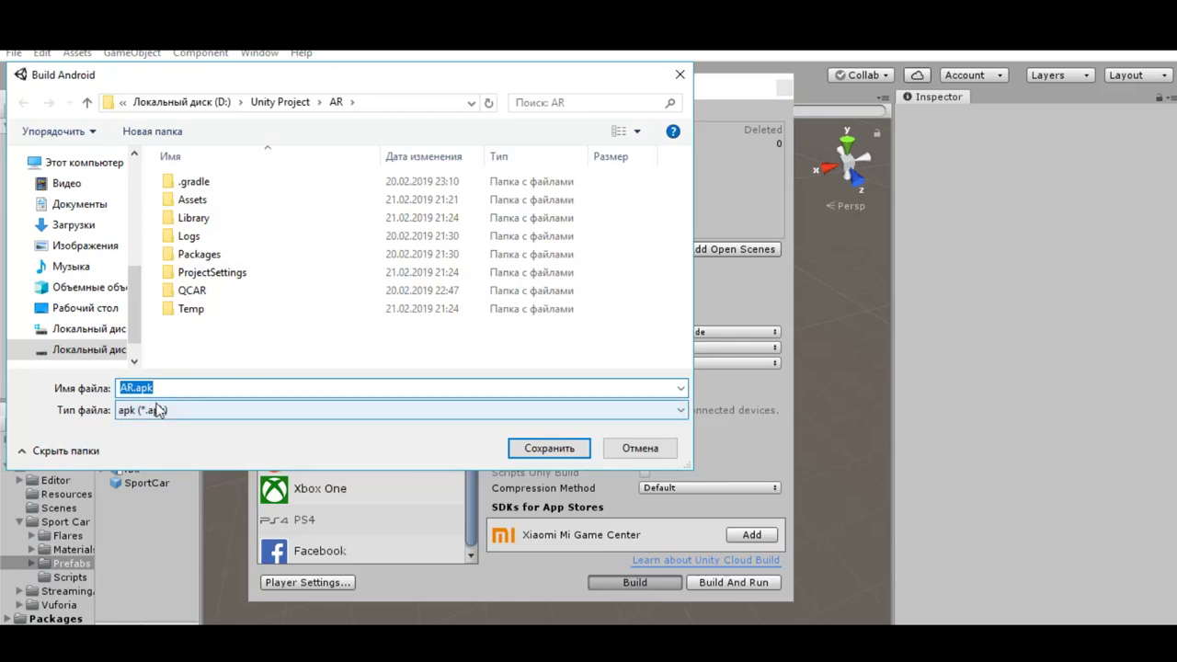
pyautogui.click(529, 450)
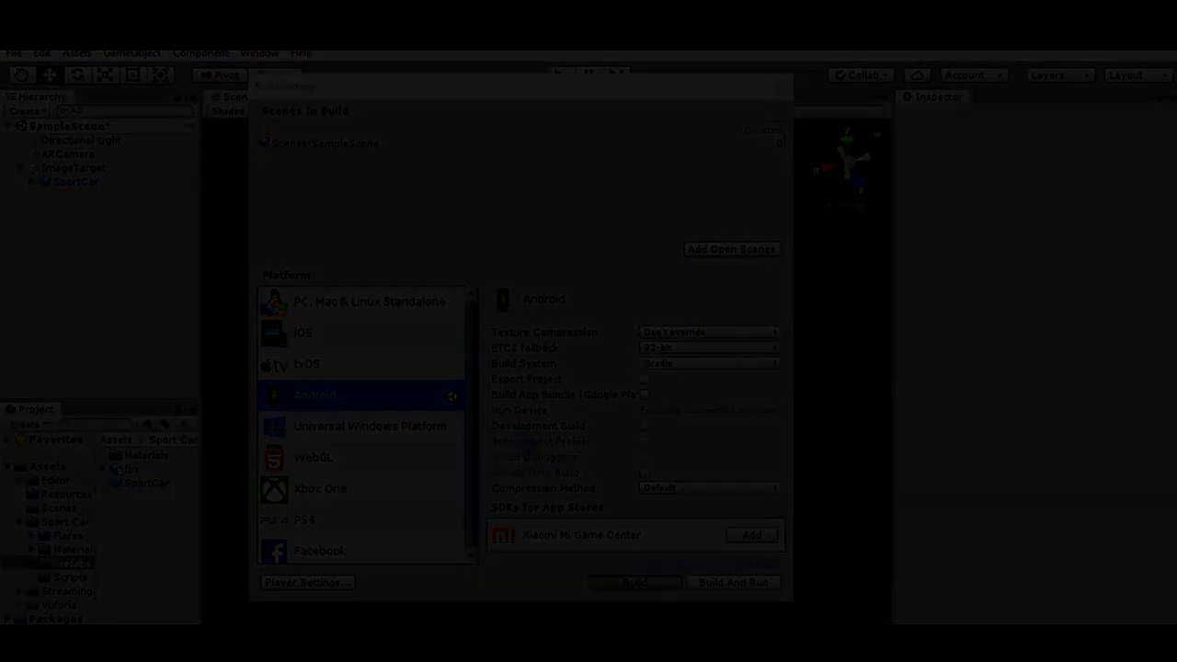